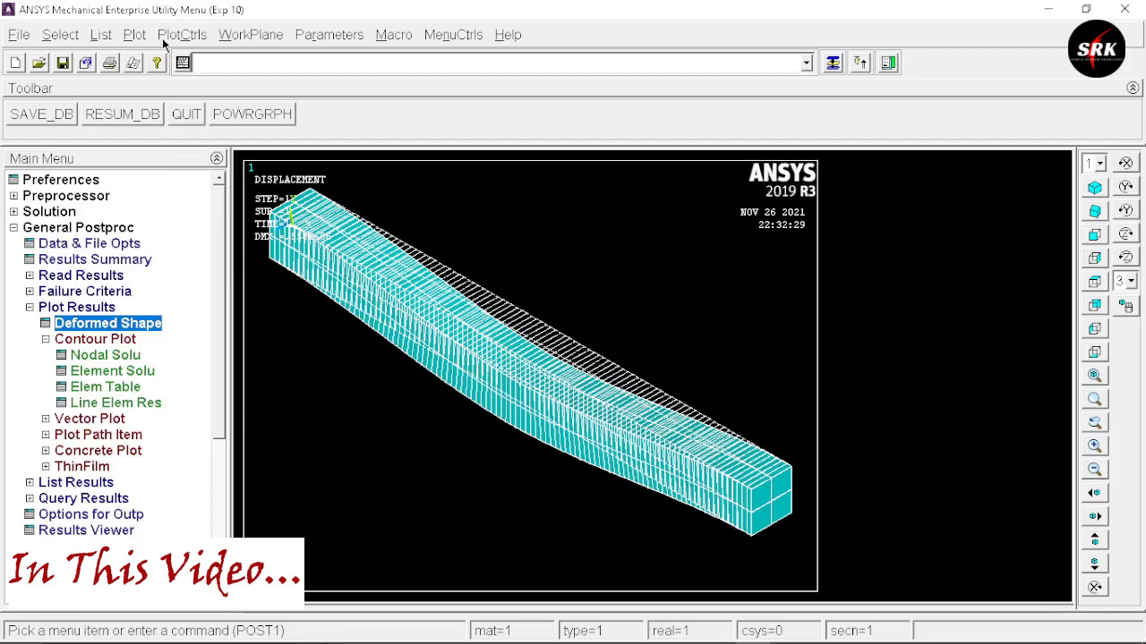
Animate the deformed beam with its undeformed outline, keeping 10 frames and 0.5 s delay
click(181, 34)
mouse_move(245, 239)
click(390, 273)
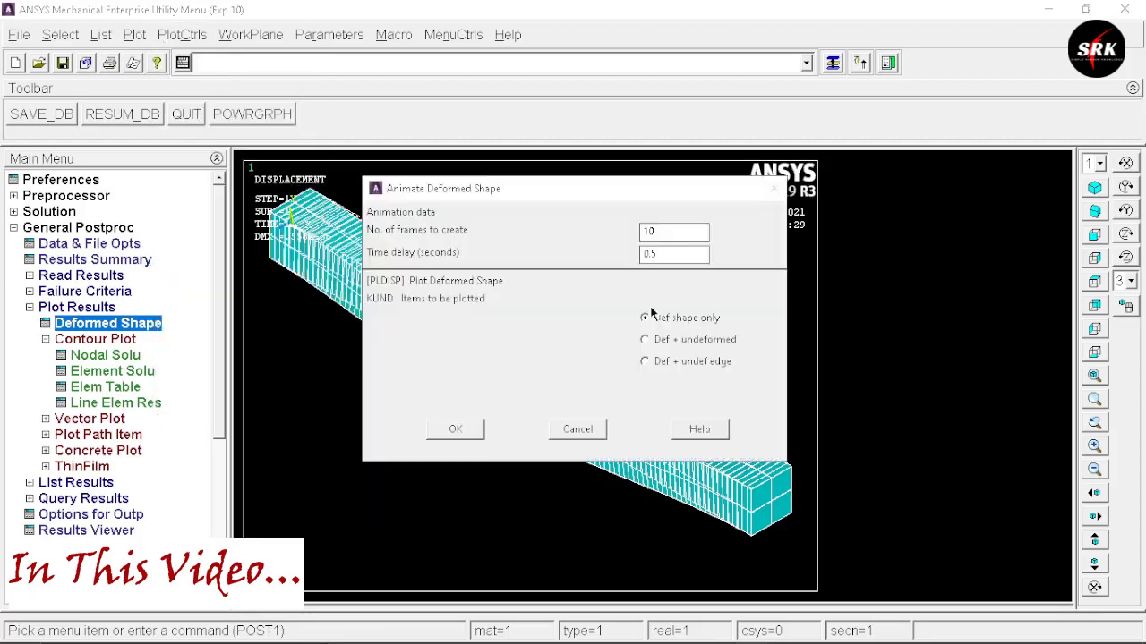
click(669, 339)
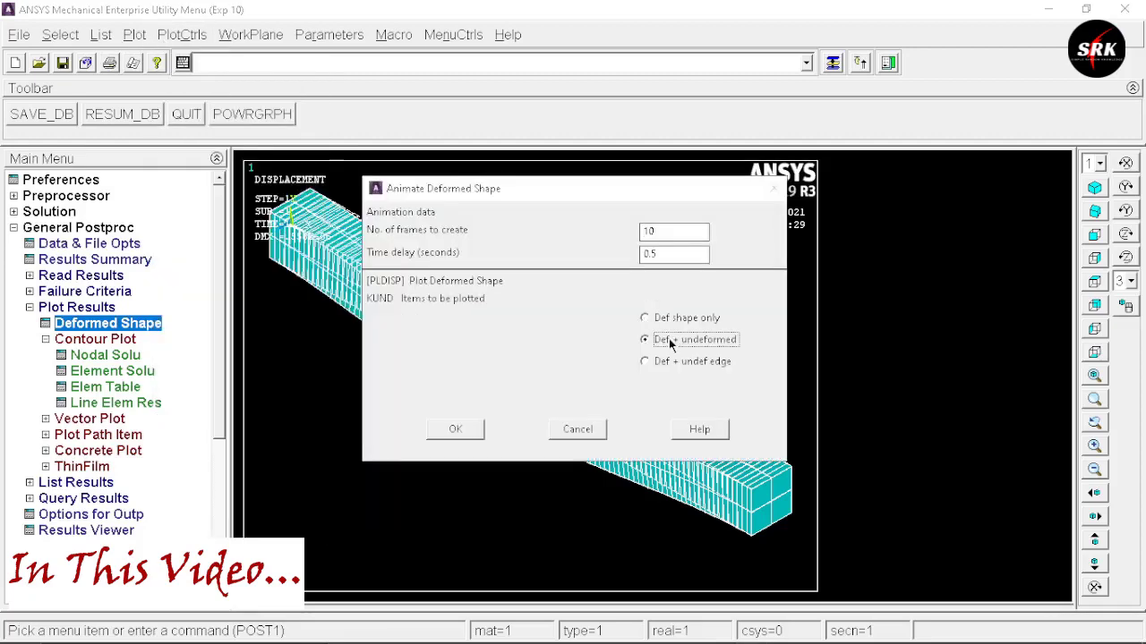
click(454, 431)
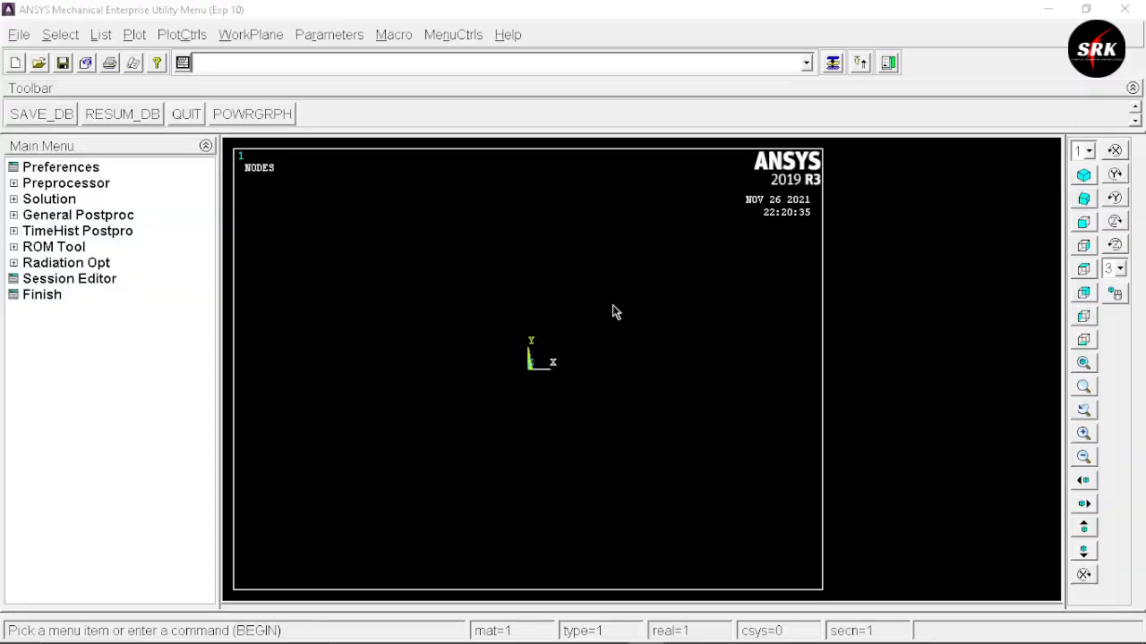
Clear the database and start new without reading the start file, confirming the wipe
click(11, 34)
click(43, 59)
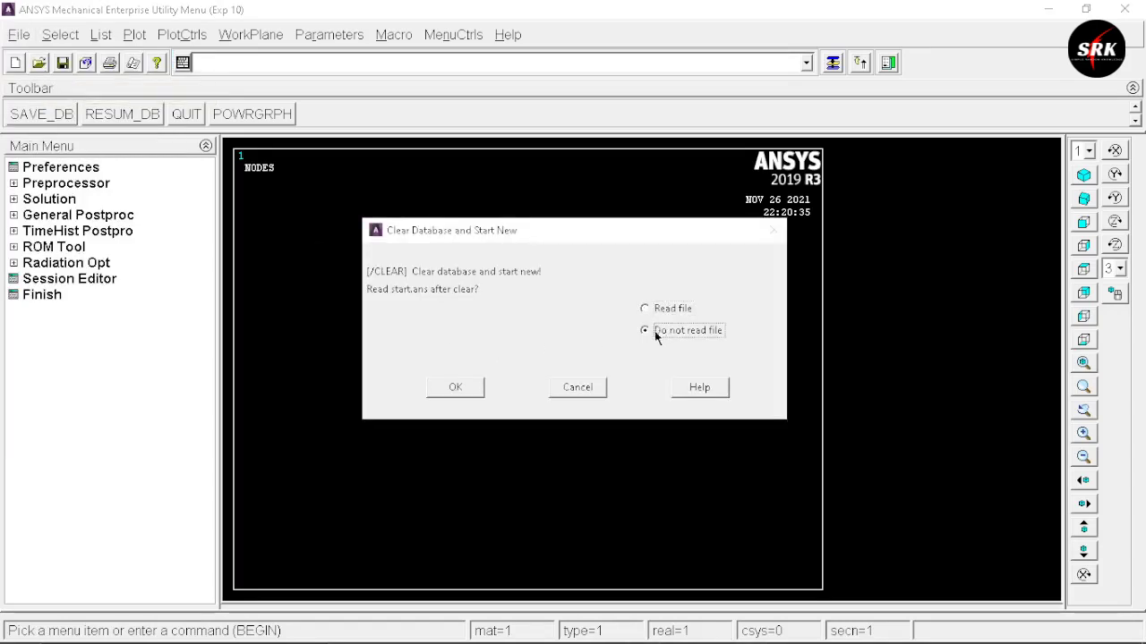
click(472, 390)
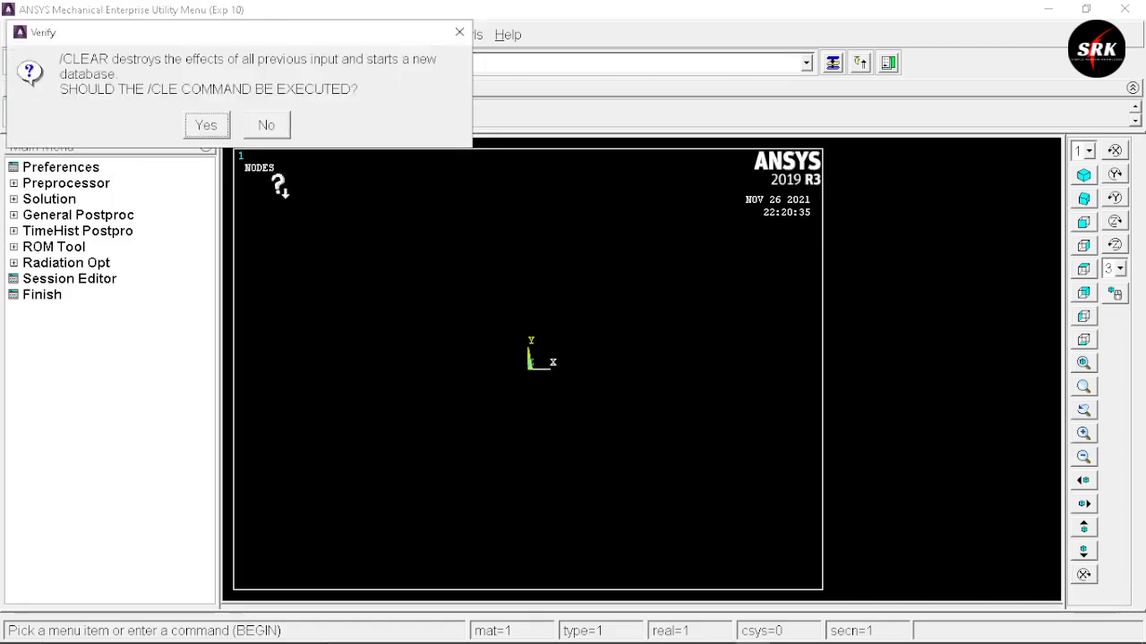
click(205, 126)
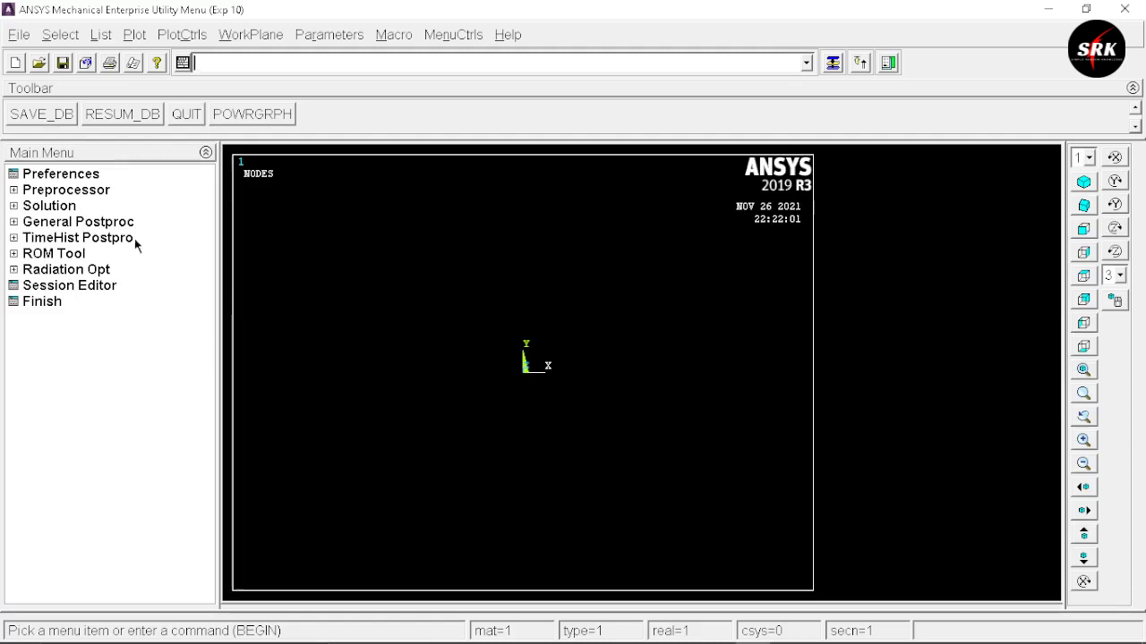
Accept the preferences, then add the Beam 2 node 188 element as type 1
click(90, 176)
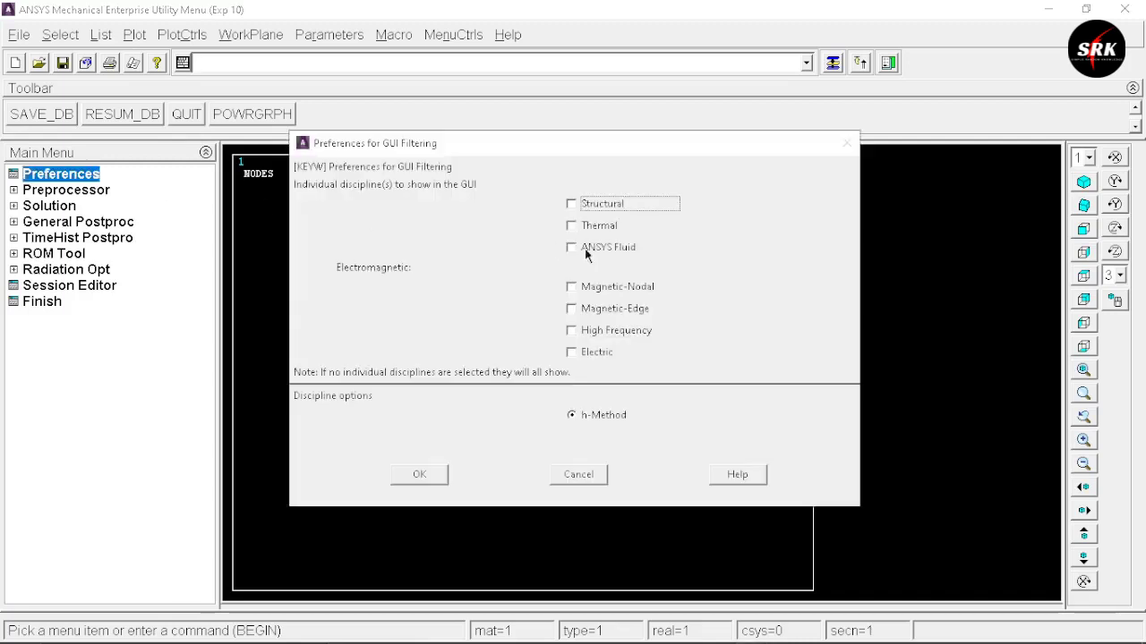
click(417, 475)
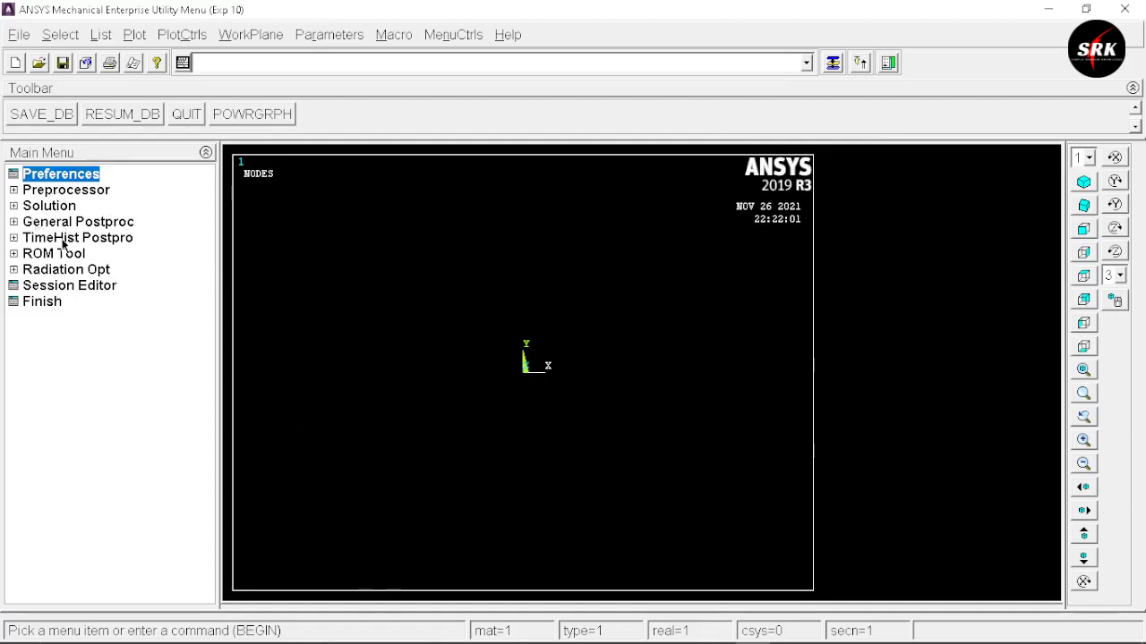
click(67, 192)
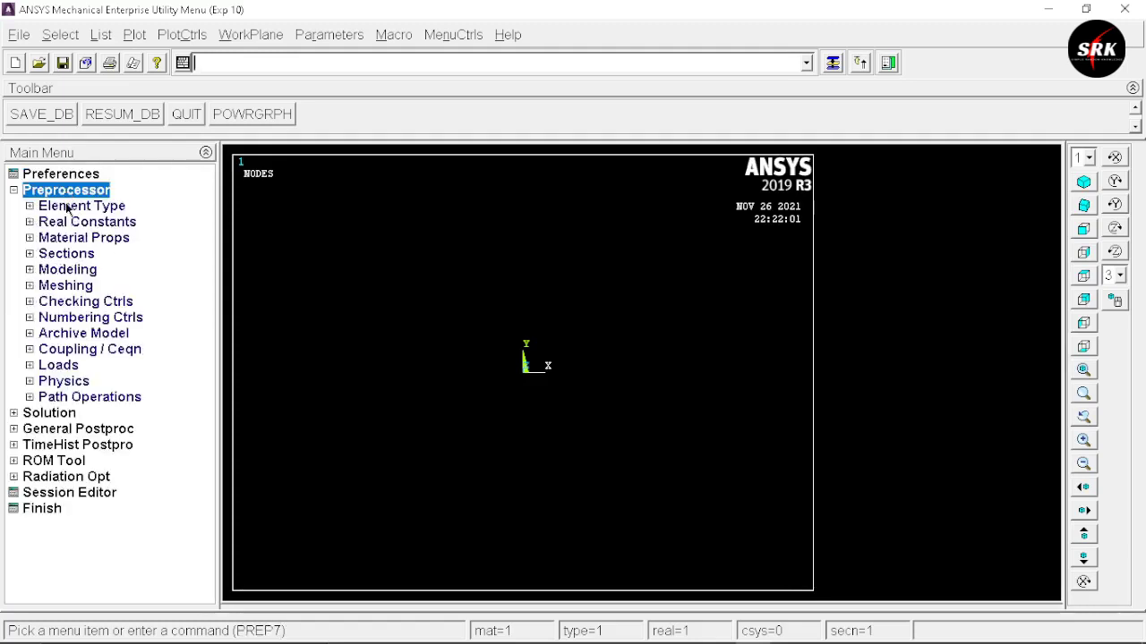
click(70, 207)
click(70, 223)
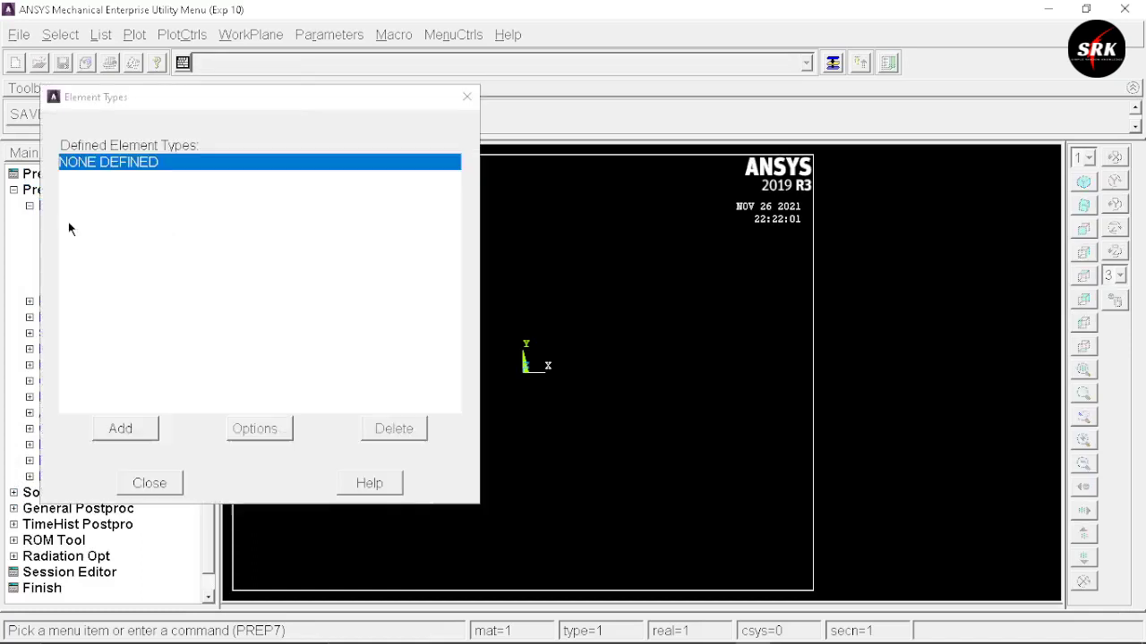
click(125, 430)
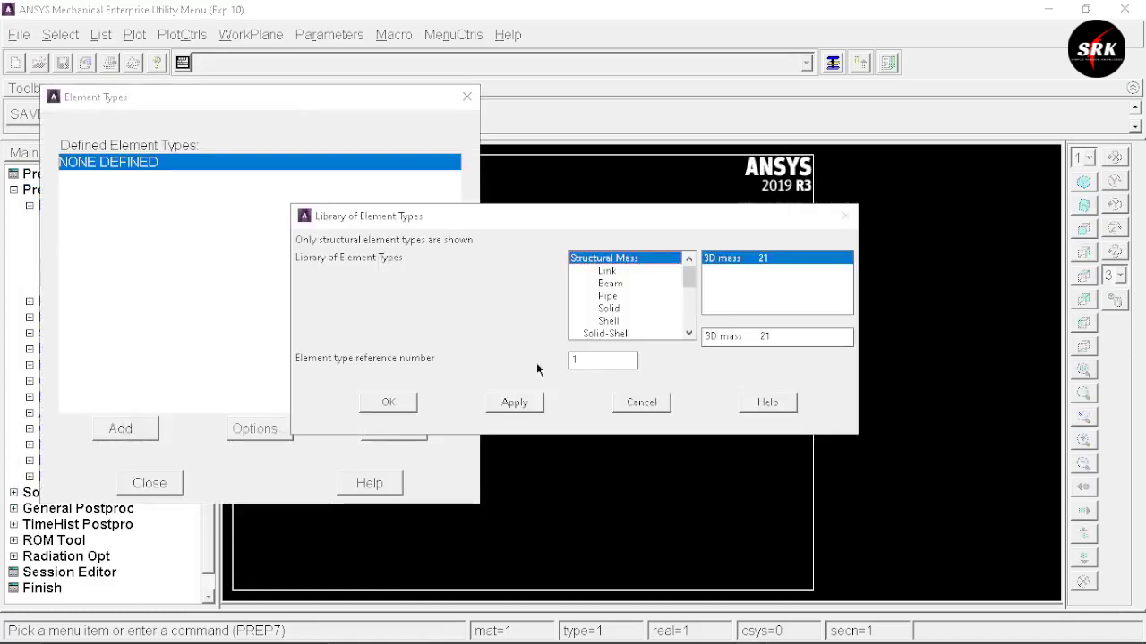
click(609, 284)
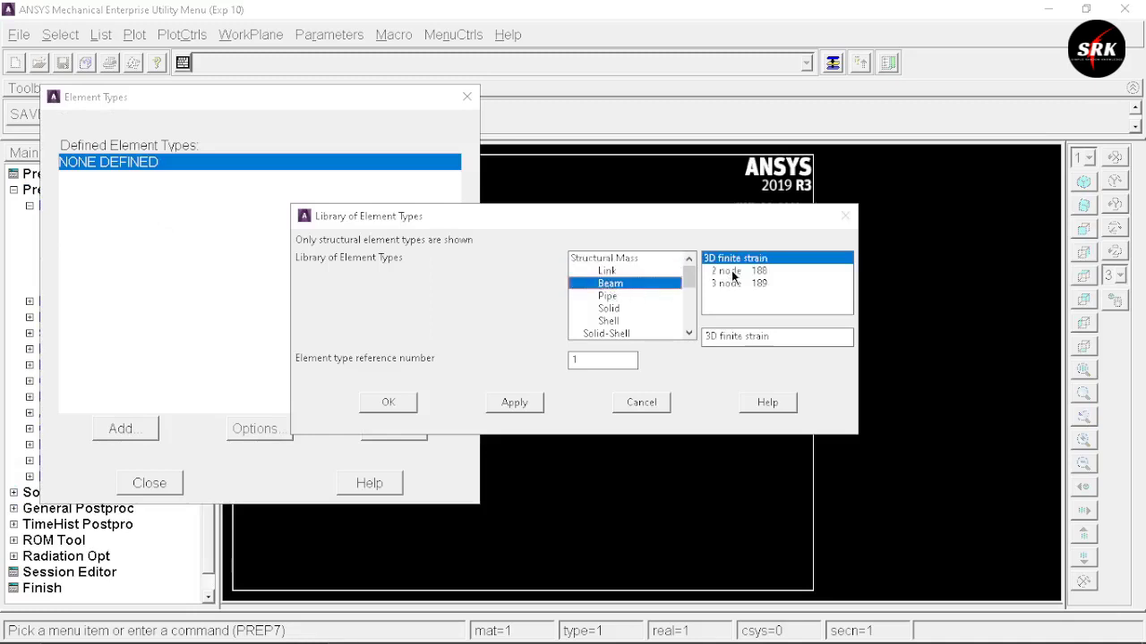
click(407, 399)
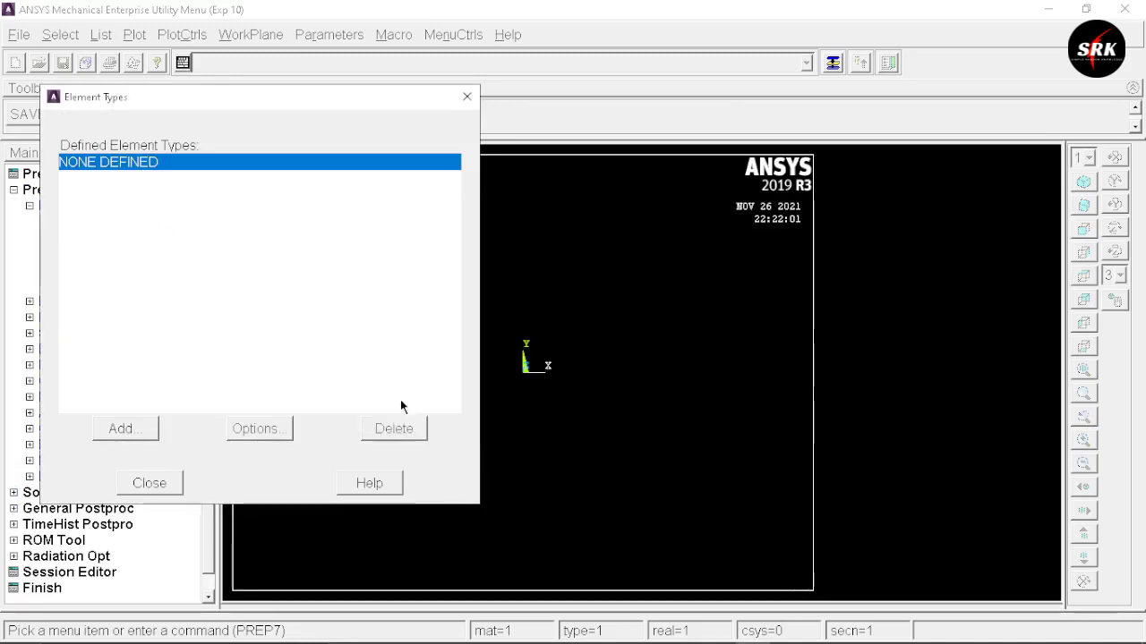
click(132, 488)
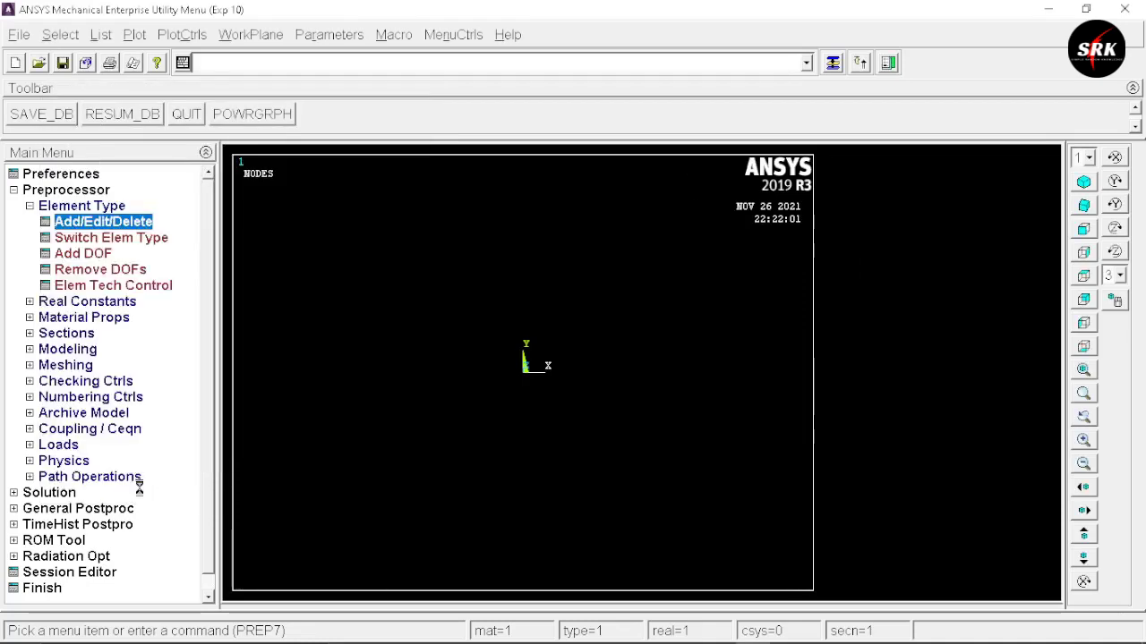
Give material 1 Structural > Linear > Elastic > Isotropic properties: EX 2.1e11, PRXY 0.3
click(81, 319)
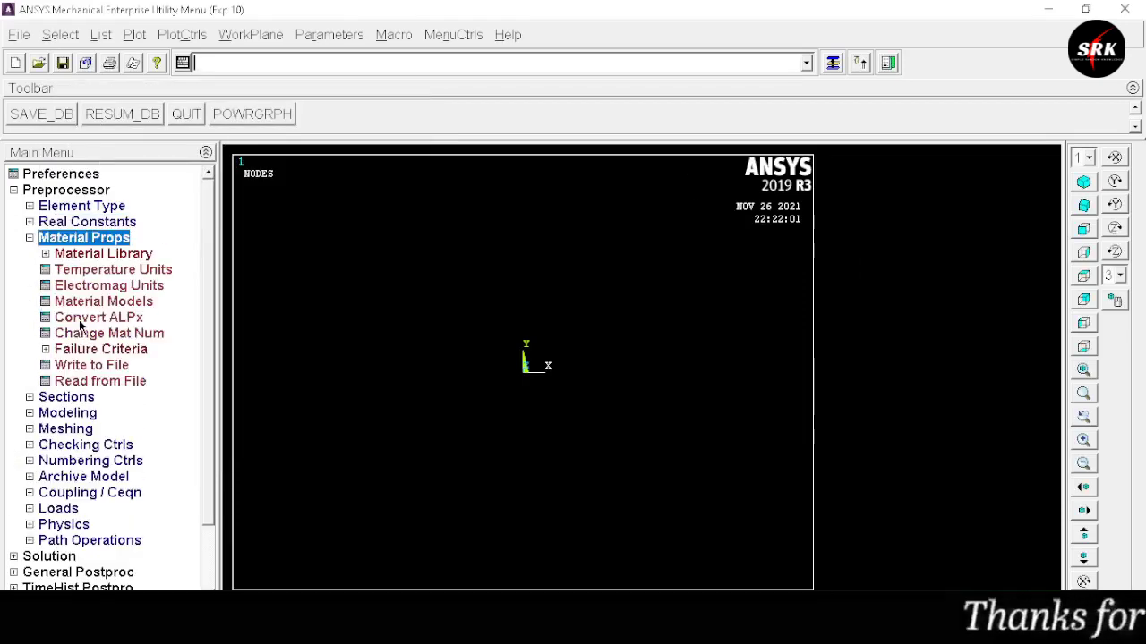
click(91, 303)
double_click(91, 302)
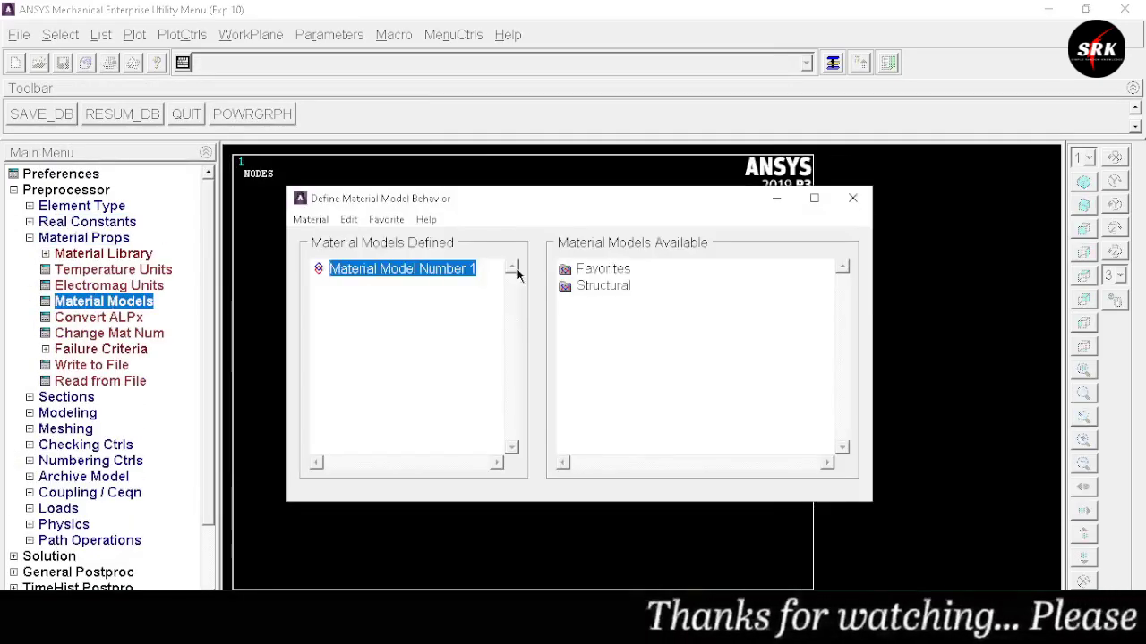
double_click(605, 287)
double_click(610, 302)
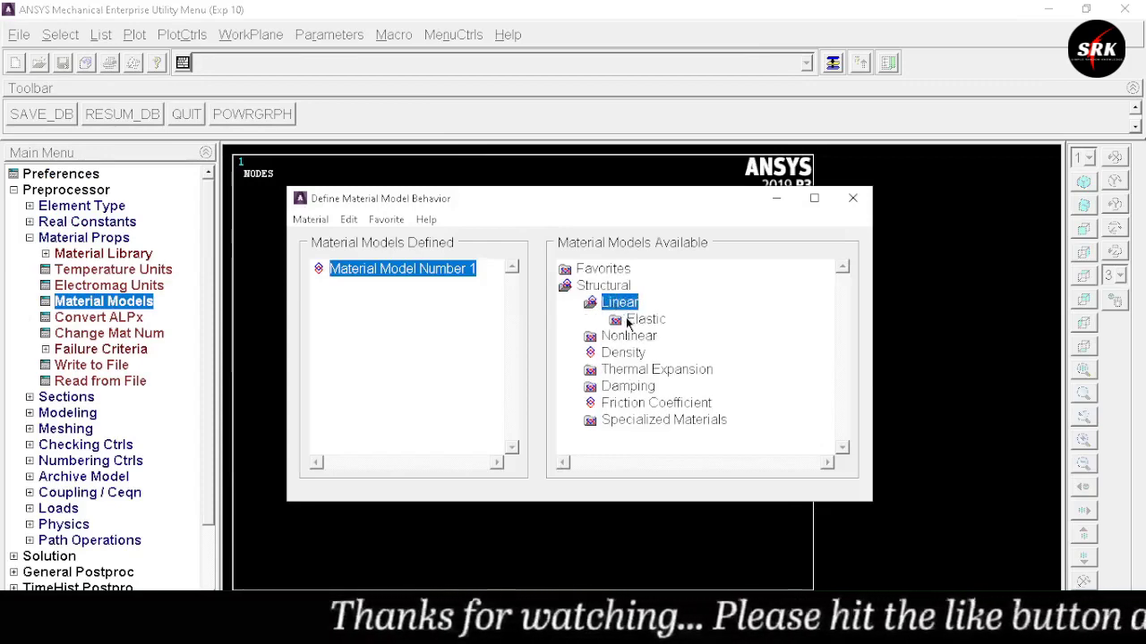
double_click(642, 318)
double_click(662, 338)
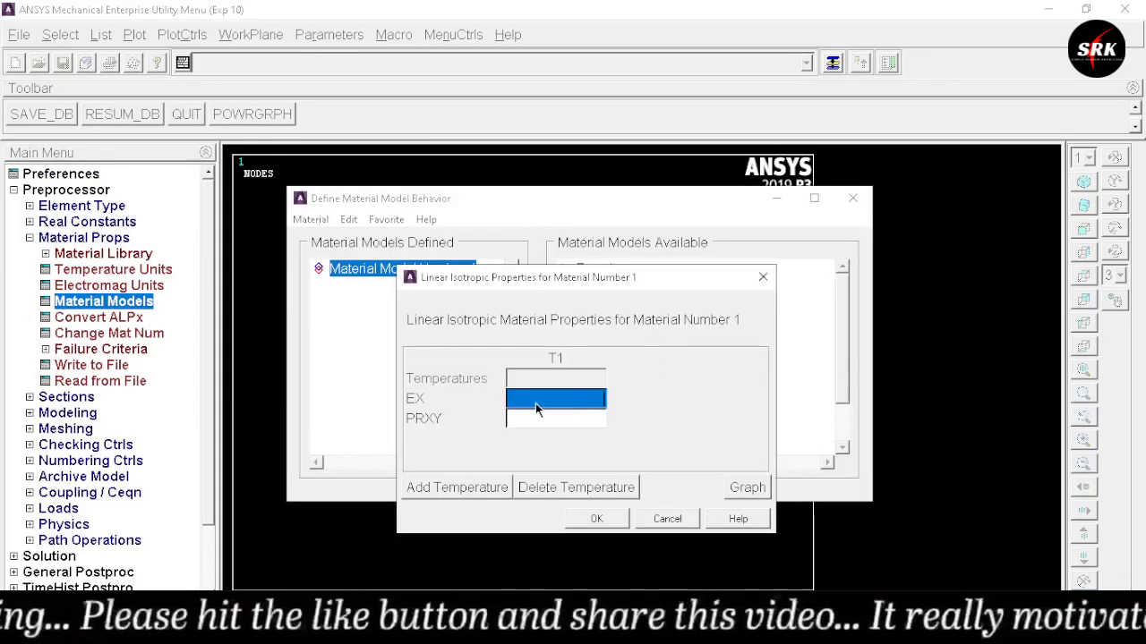
text(2.1)
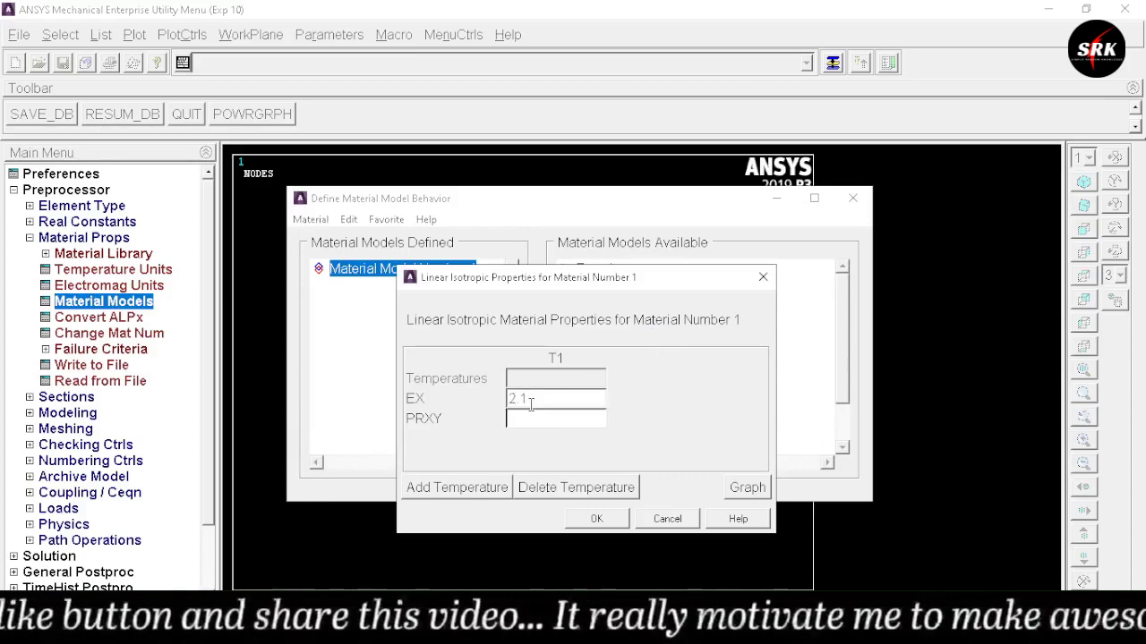
text(e11)
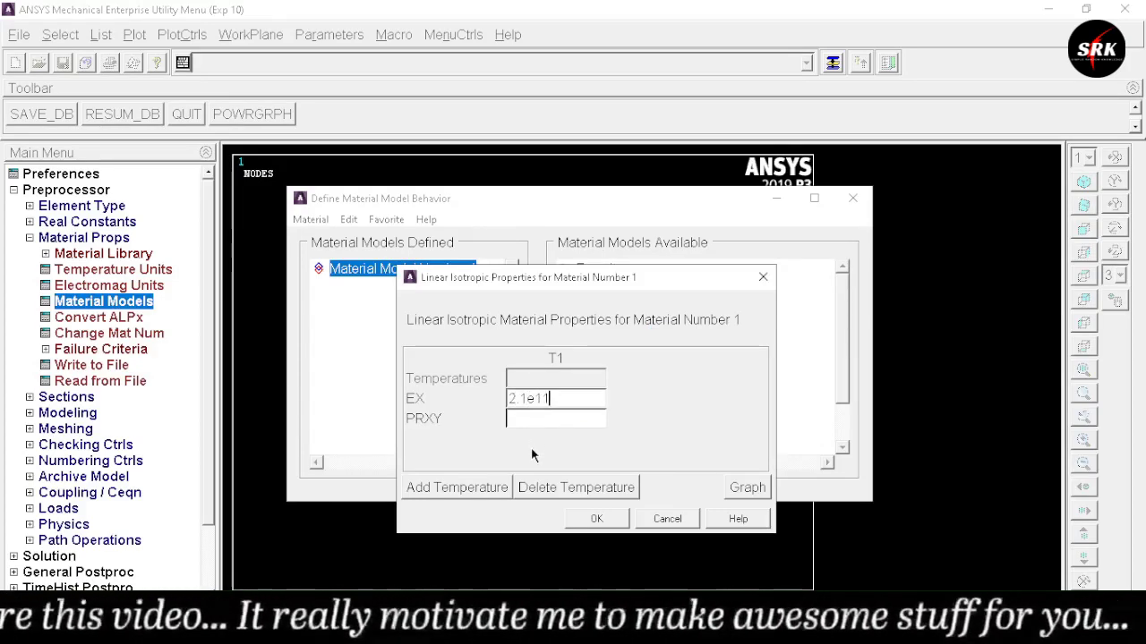
key(Tab)
text(0.3)
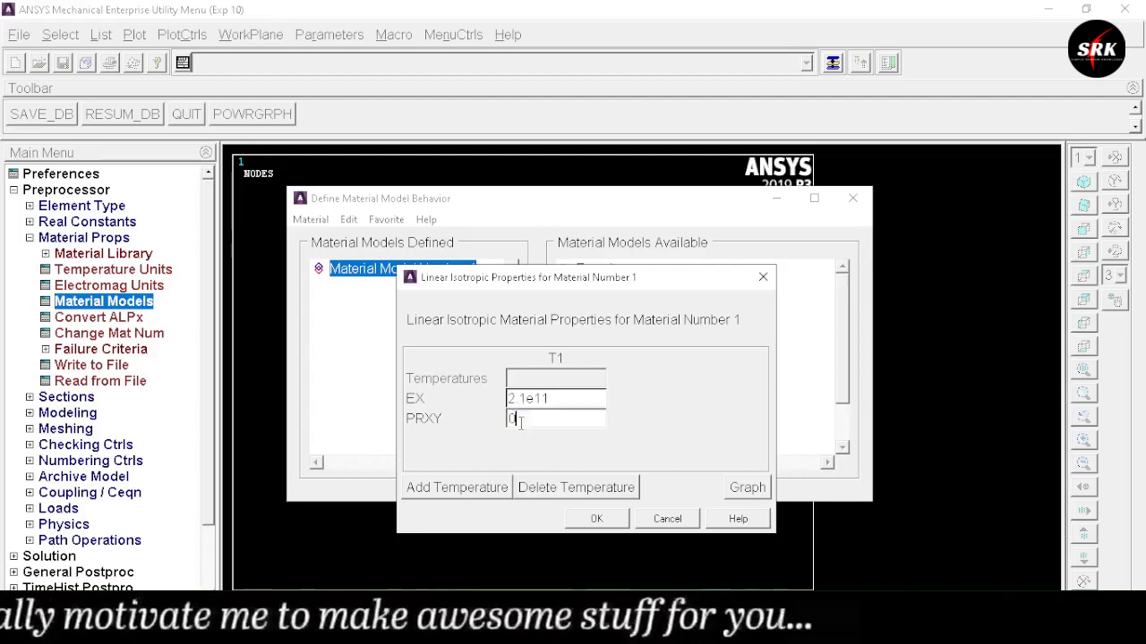
click(596, 518)
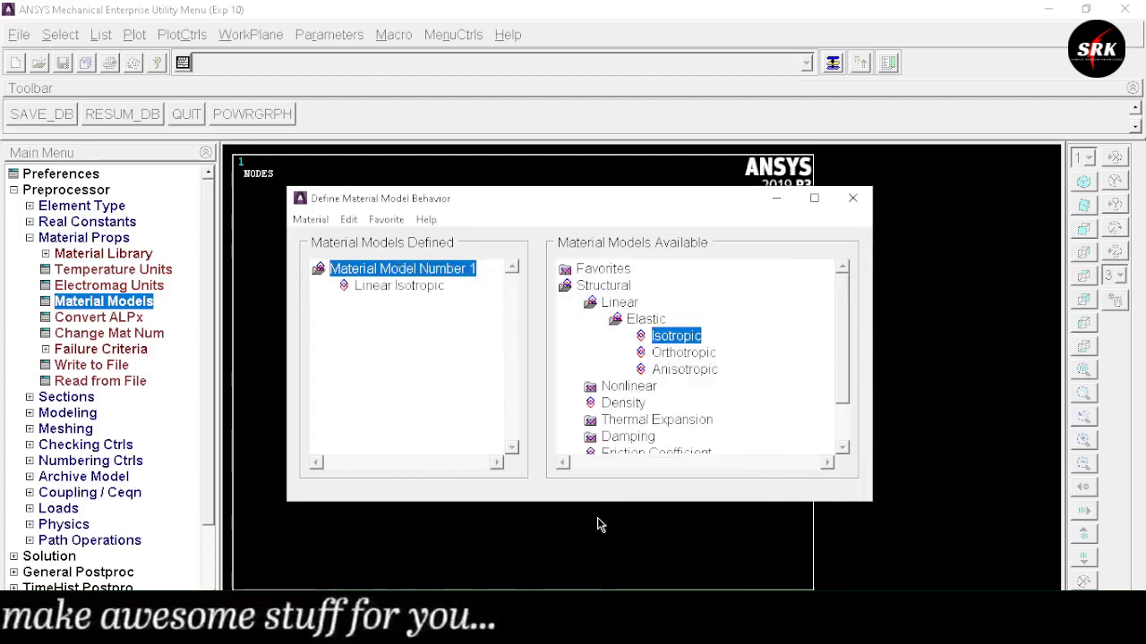
click(853, 200)
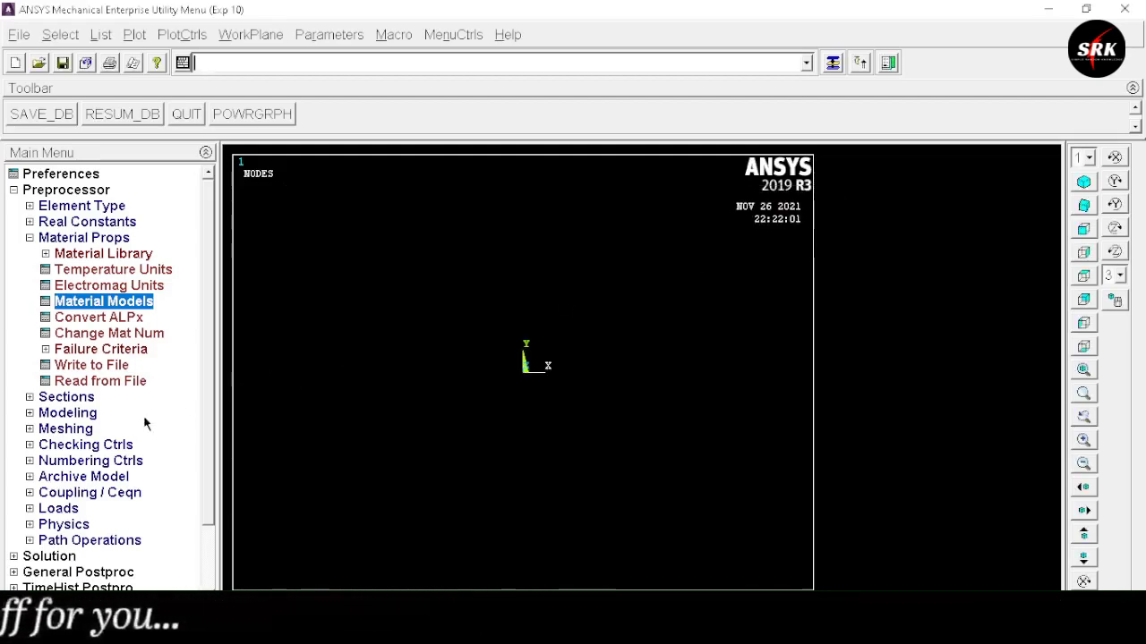
Create rectangular common beam section 1 in the Beam Tool with B = 1 and H = 1
click(71, 401)
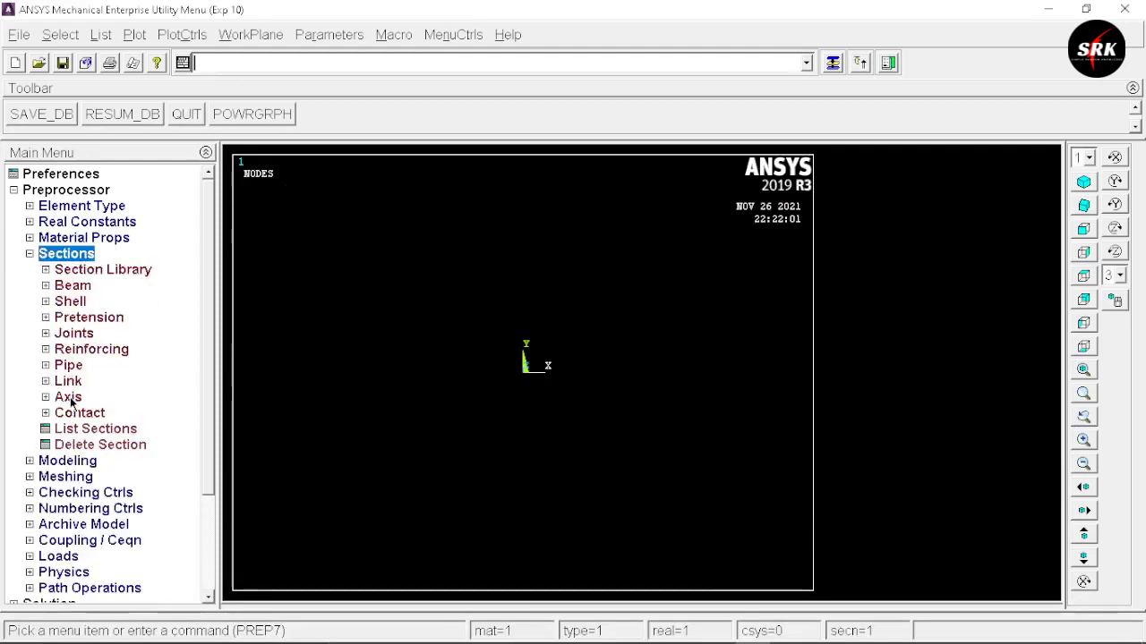
click(79, 290)
click(90, 301)
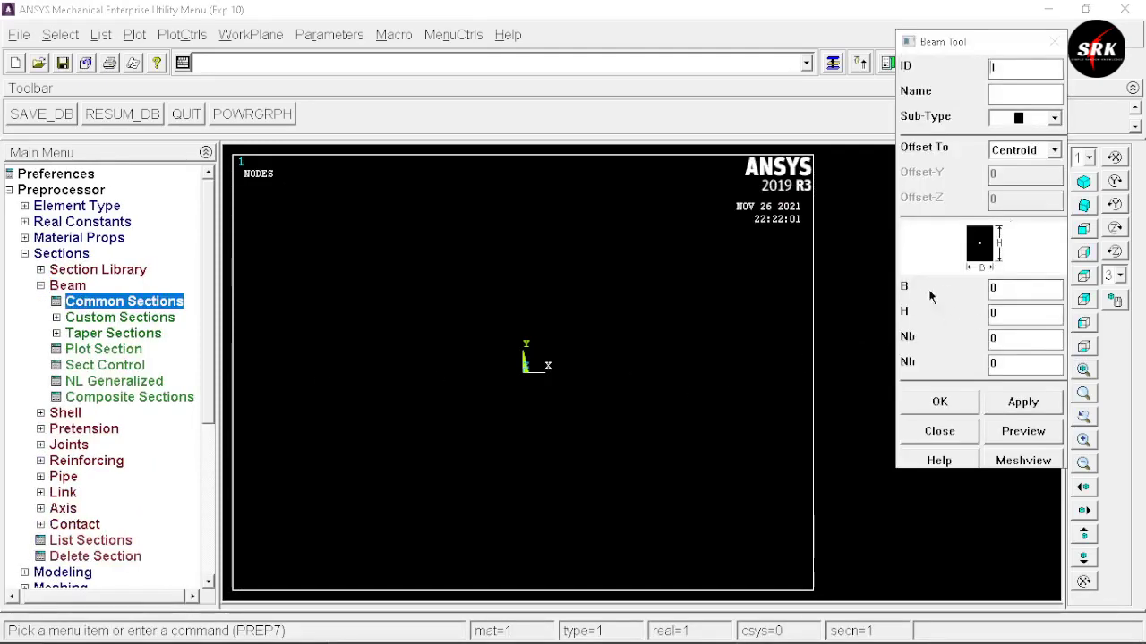
click(1005, 288)
key(BackSpace)
key(Tab)
text(1)
click(963, 409)
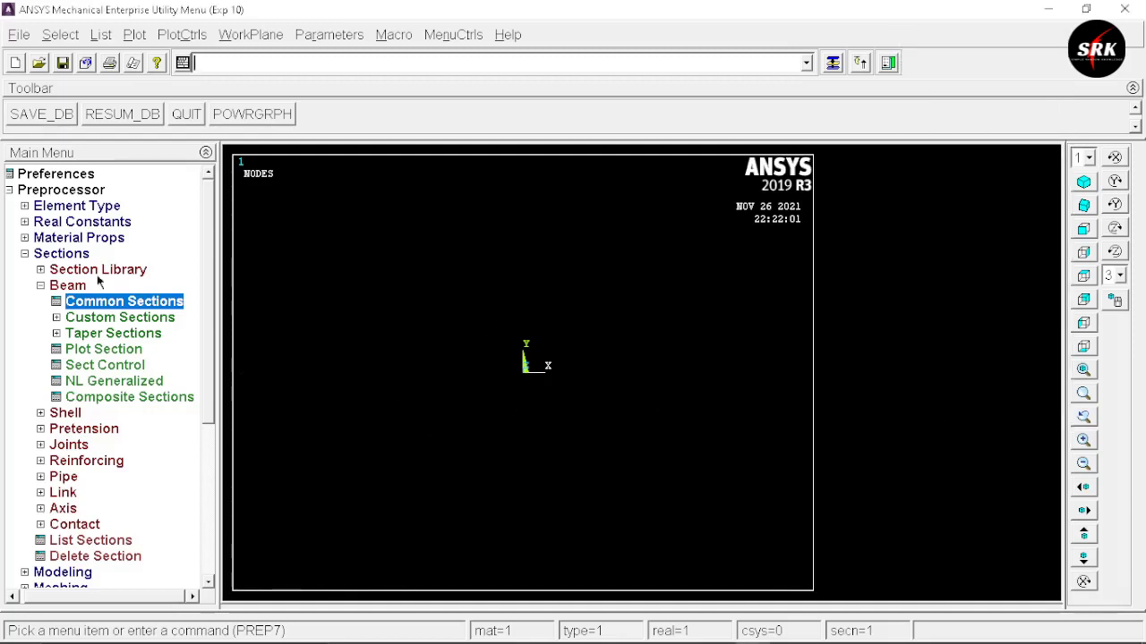
click(25, 253)
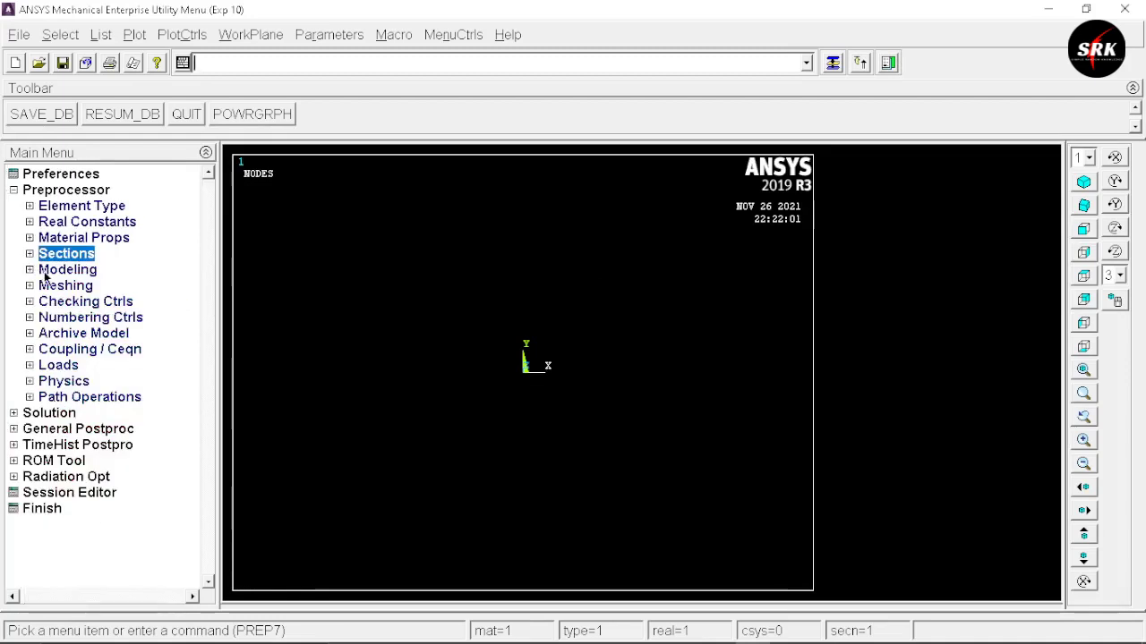
Create keypoint 2 at X=6 and keypoint 3 at X=12 in the active coordinate system
click(43, 271)
click(57, 287)
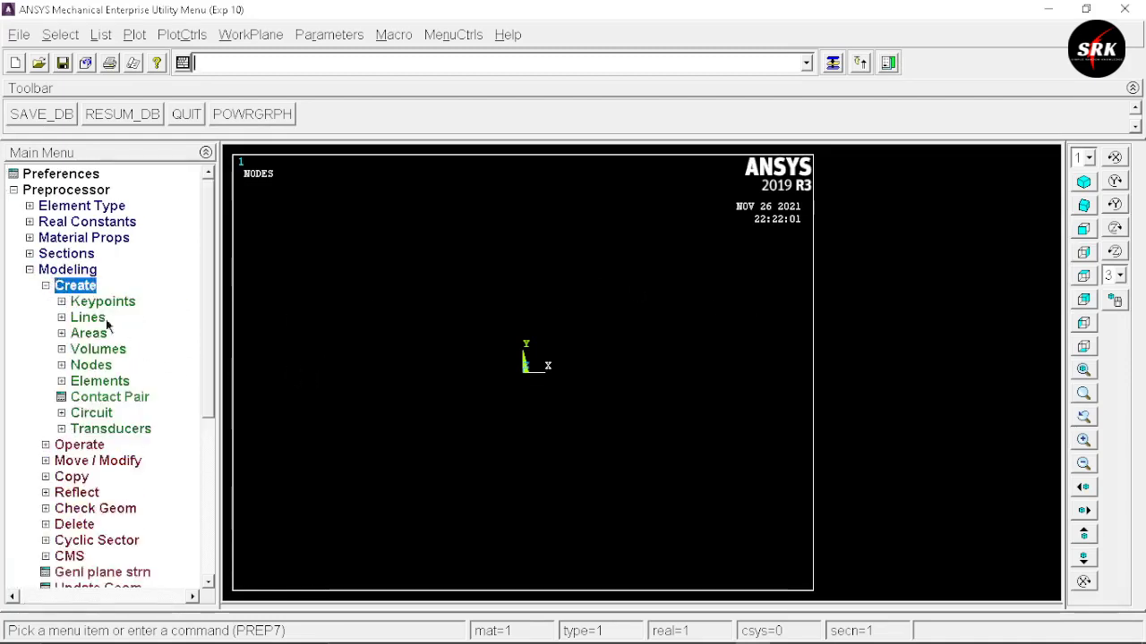
click(93, 302)
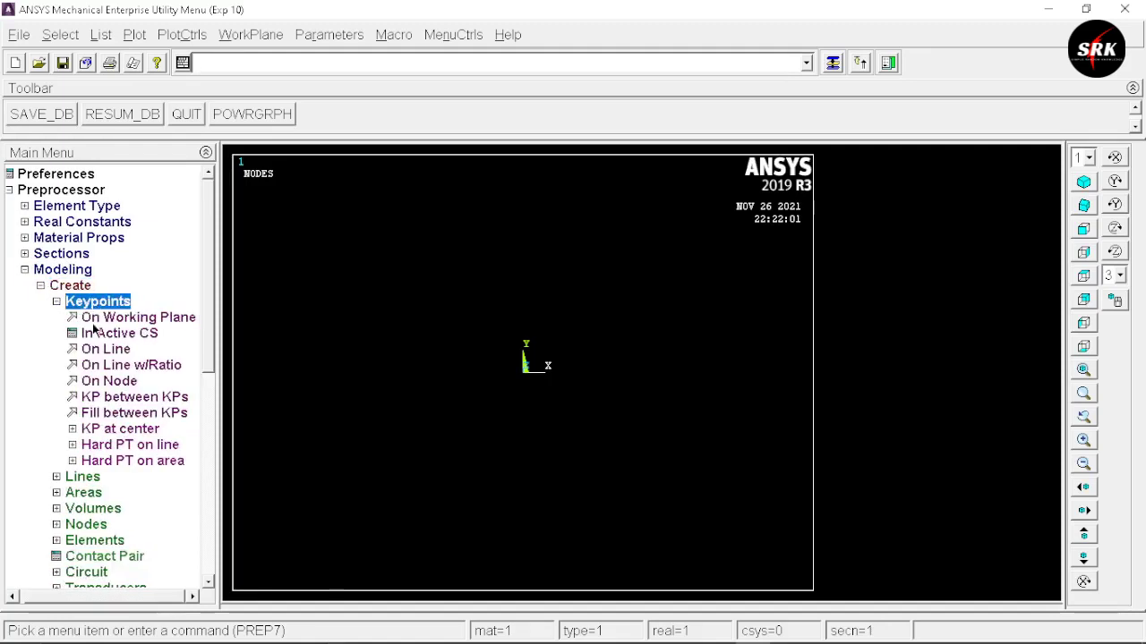
click(93, 333)
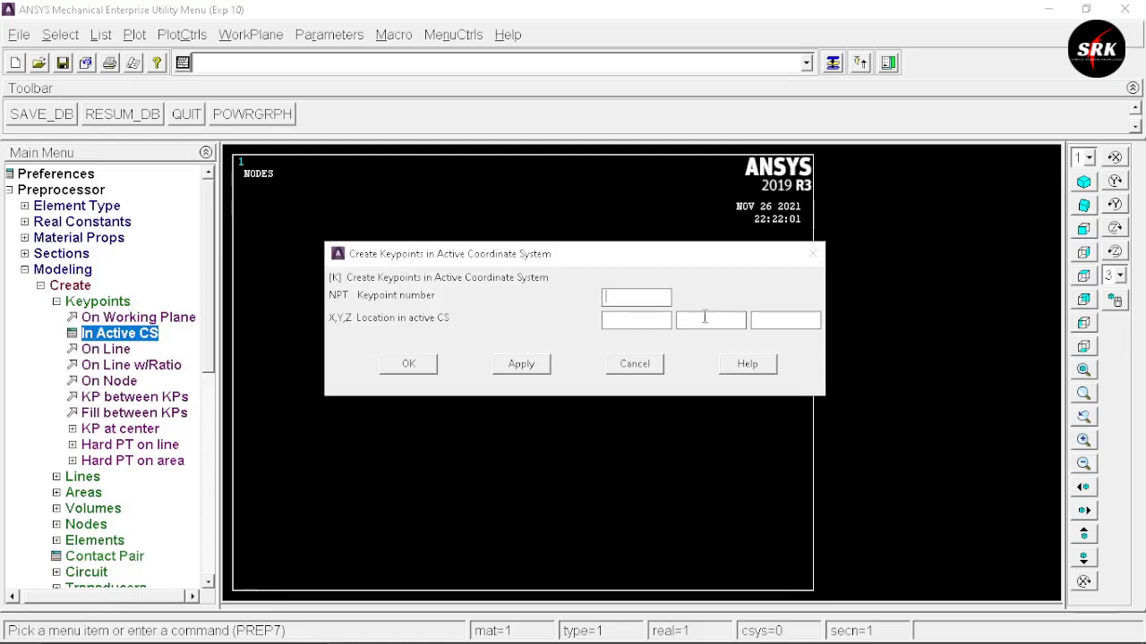
click(522, 365)
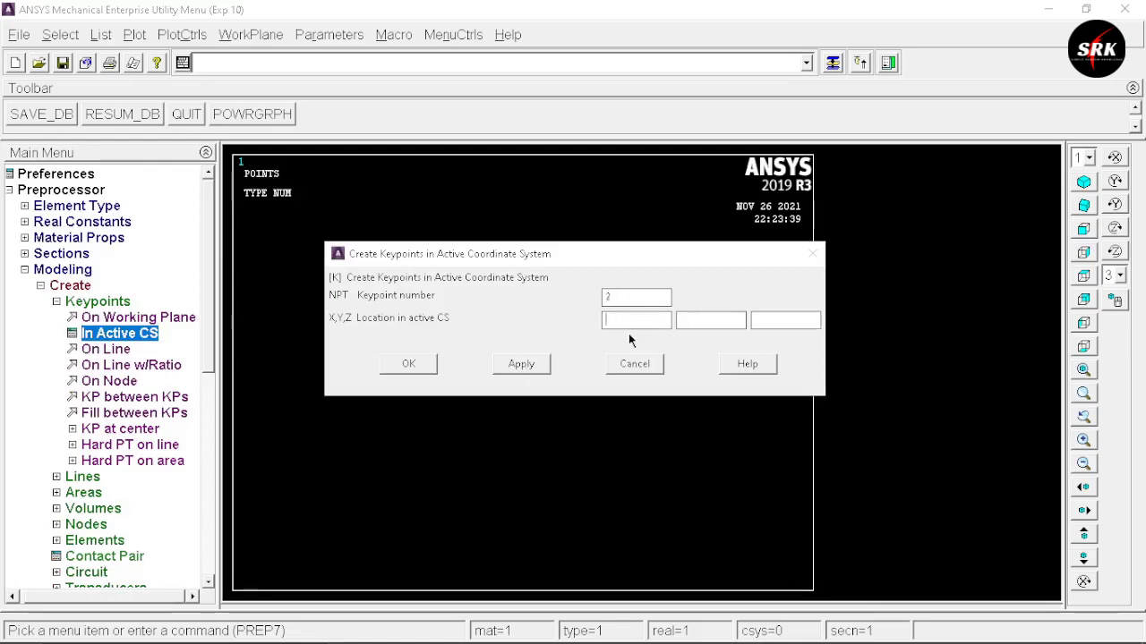
text(6)
key(Return)
click(409, 364)
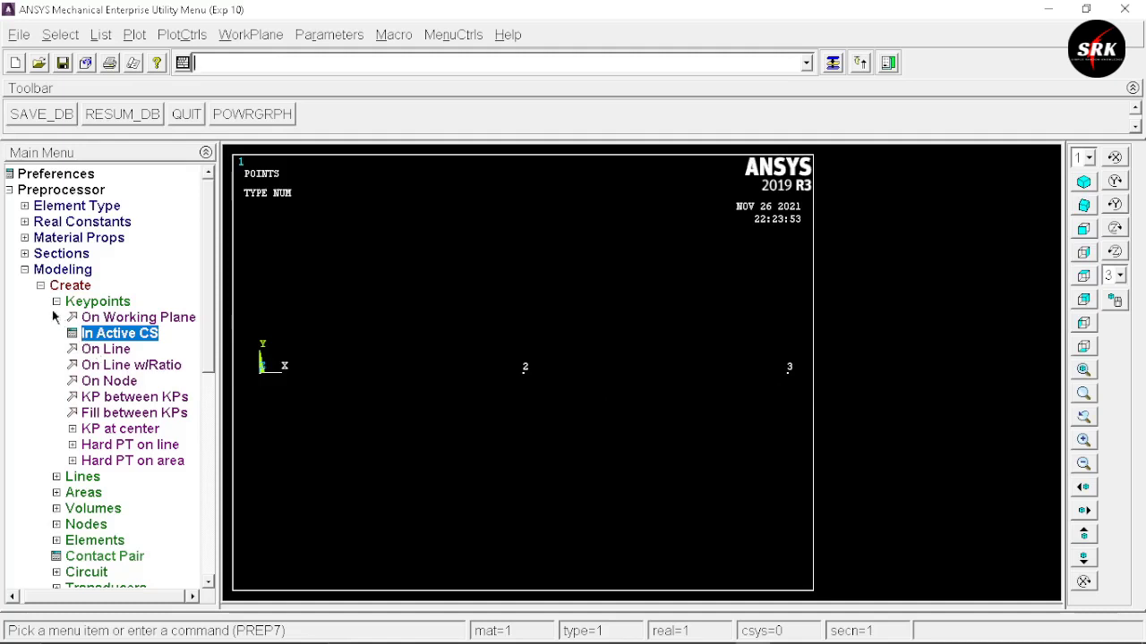
Draw a straight line from keypoint 1 to keypoint 2
click(83, 477)
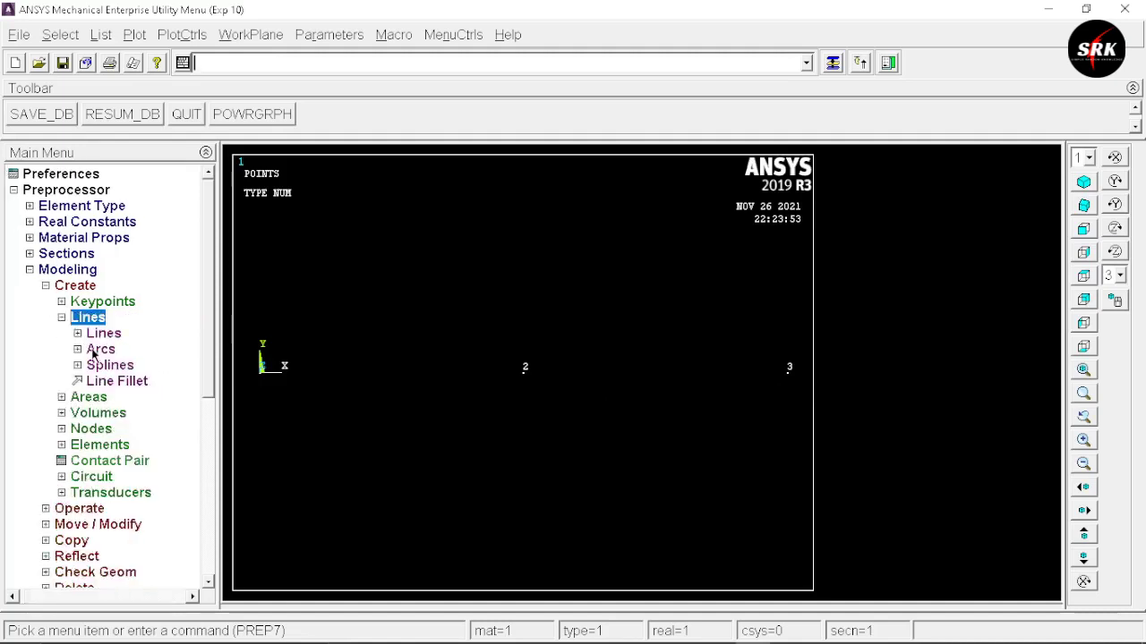
click(100, 336)
click(105, 367)
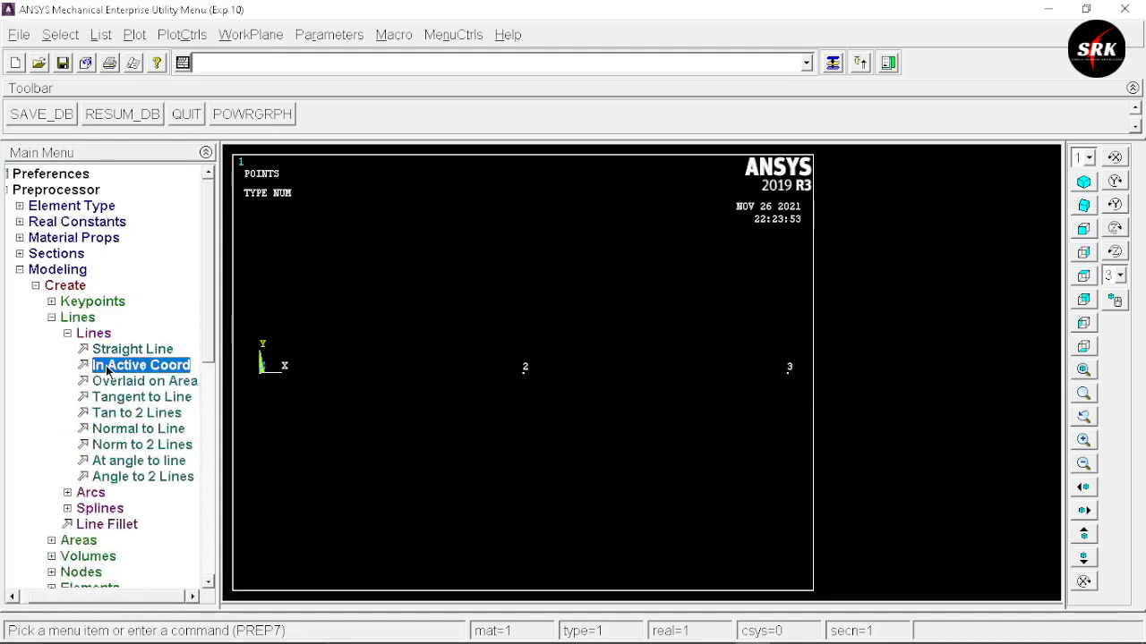
click(261, 368)
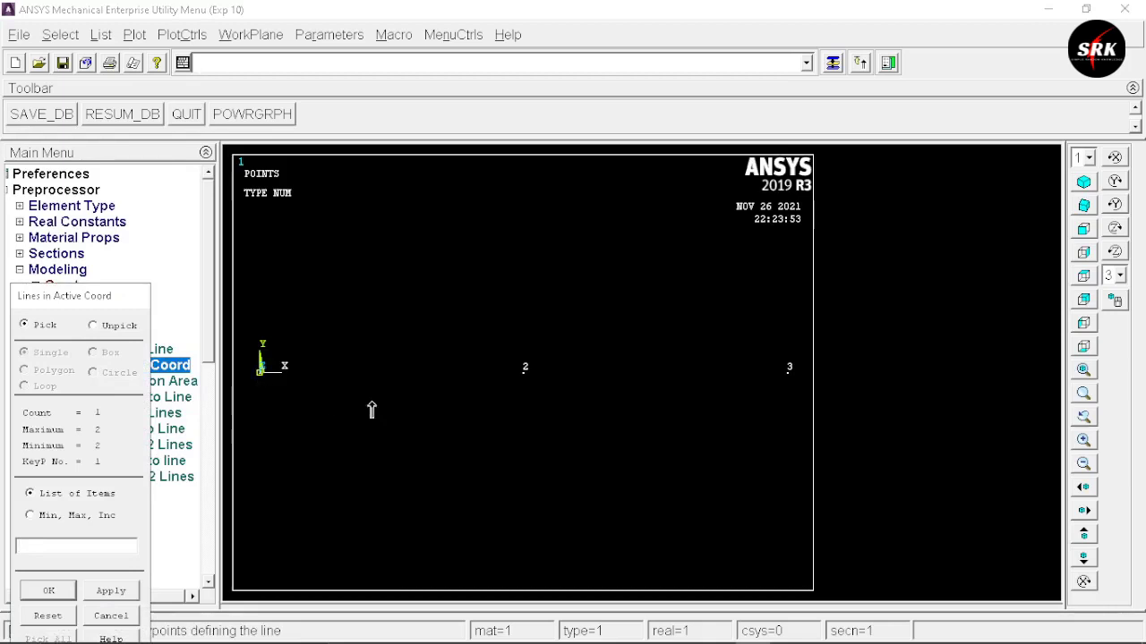
click(526, 369)
click(54, 591)
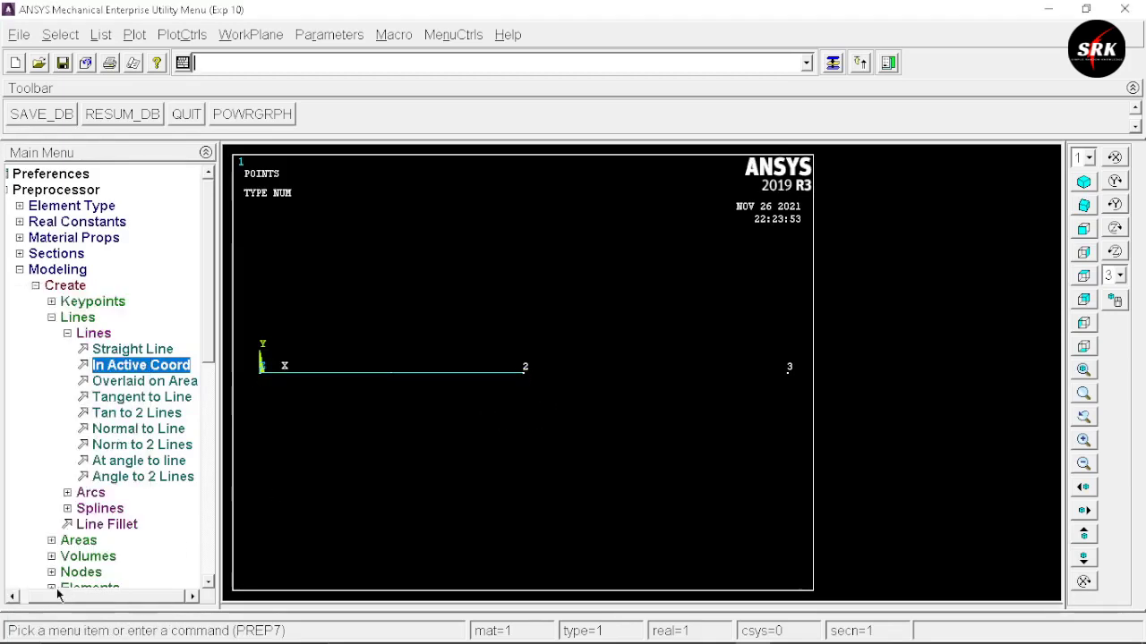
Draw the second straight line from keypoint 2 to keypoint 3
click(132, 364)
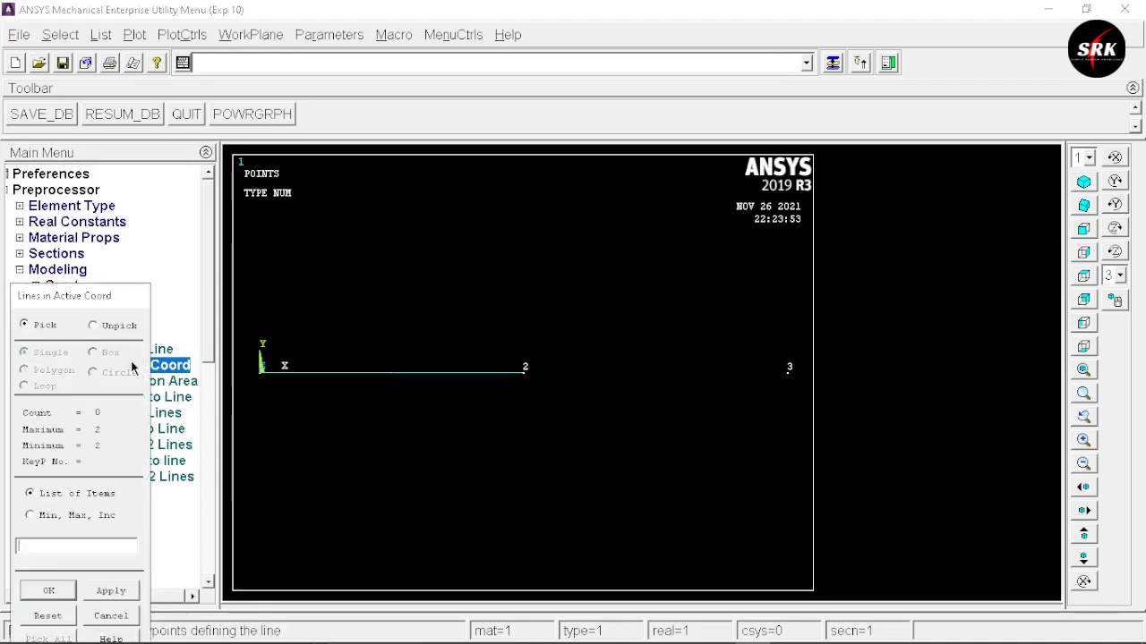
click(525, 370)
click(789, 370)
click(50, 591)
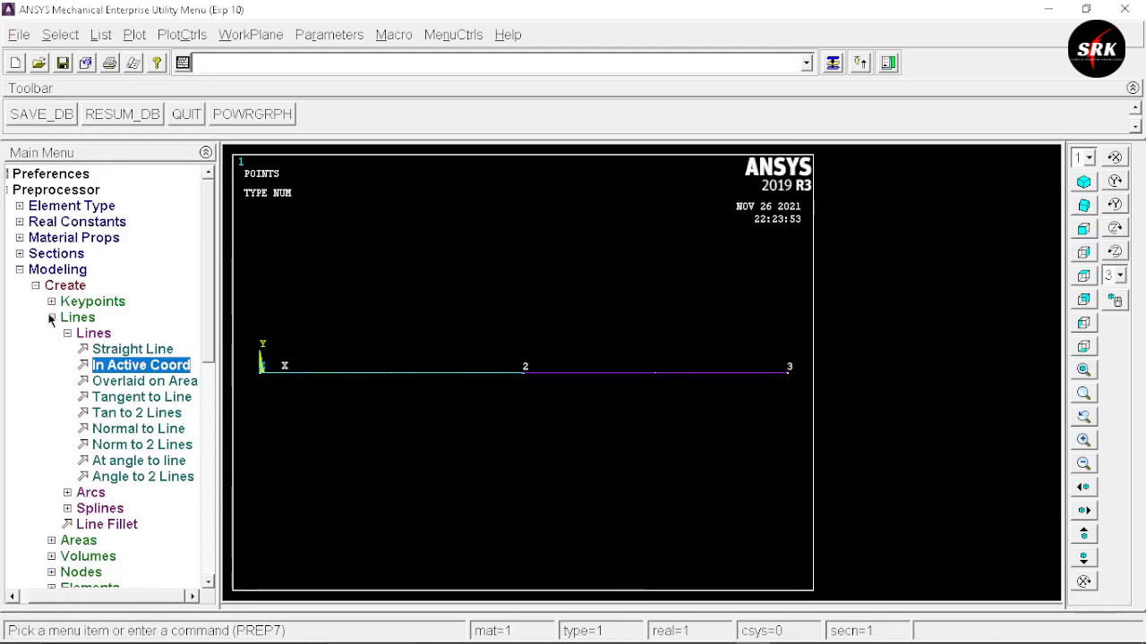
click(35, 285)
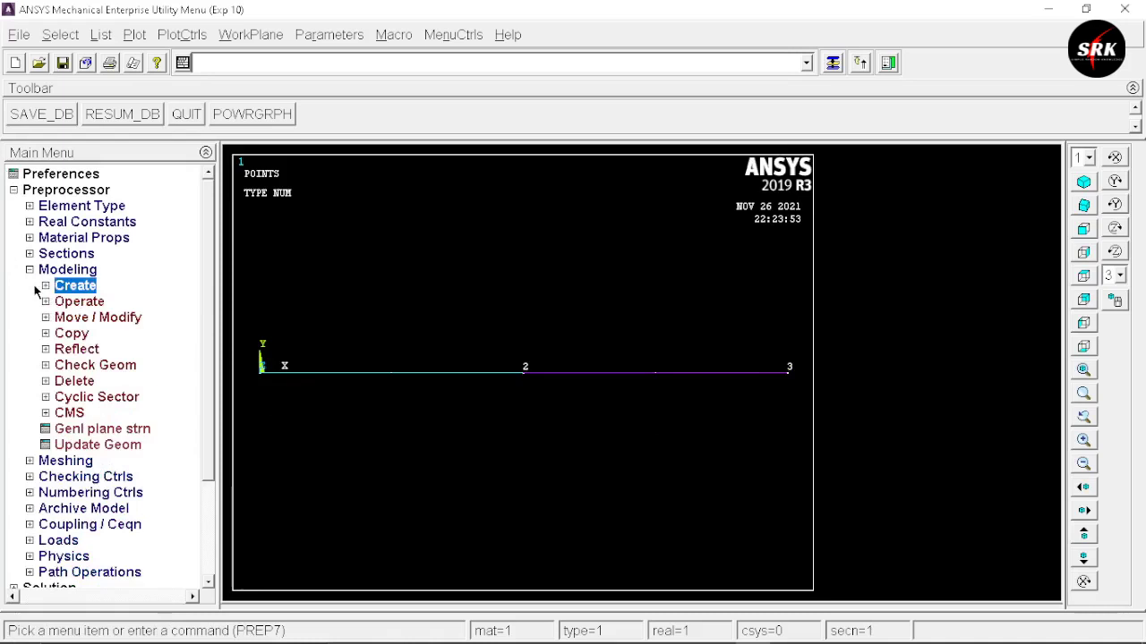
click(61, 461)
Set manual element divisions on all lines
click(87, 337)
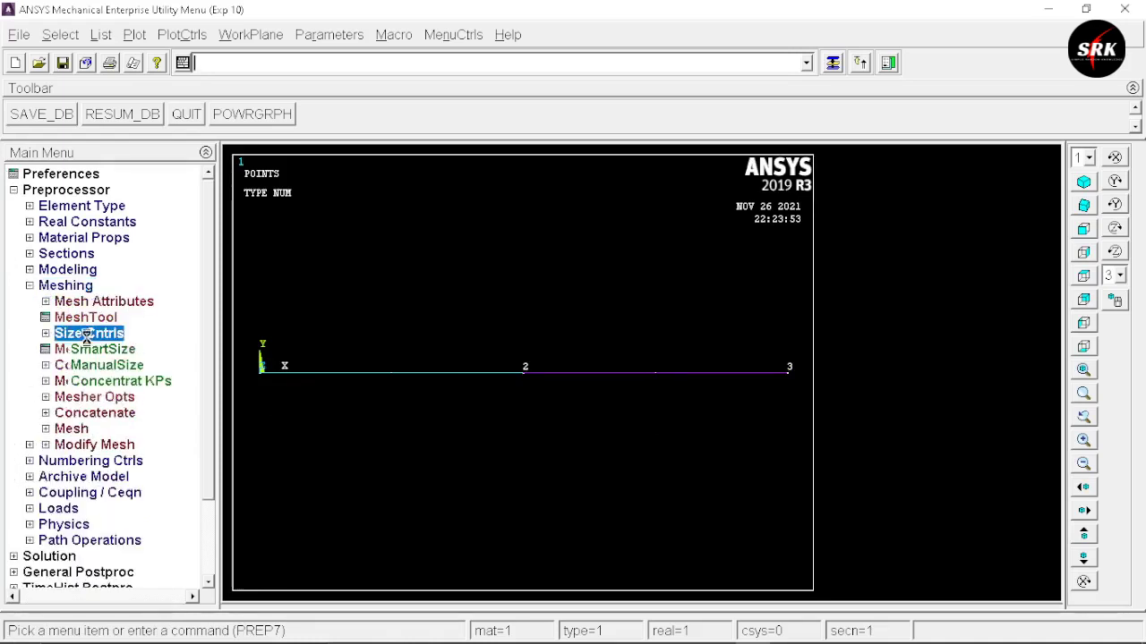
click(84, 367)
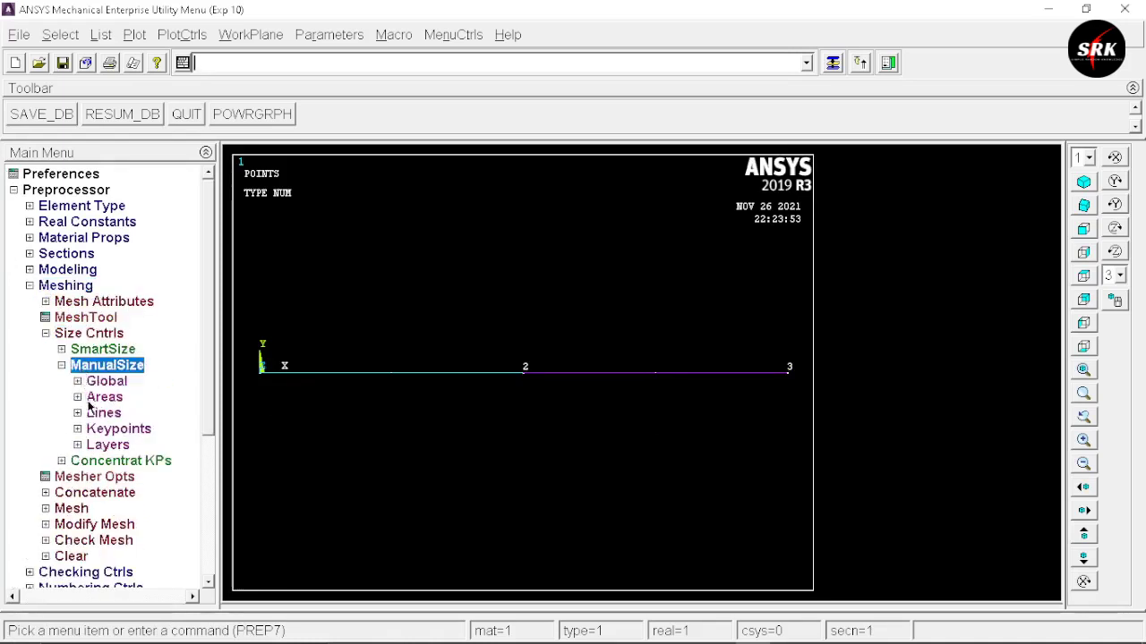
click(100, 412)
click(120, 429)
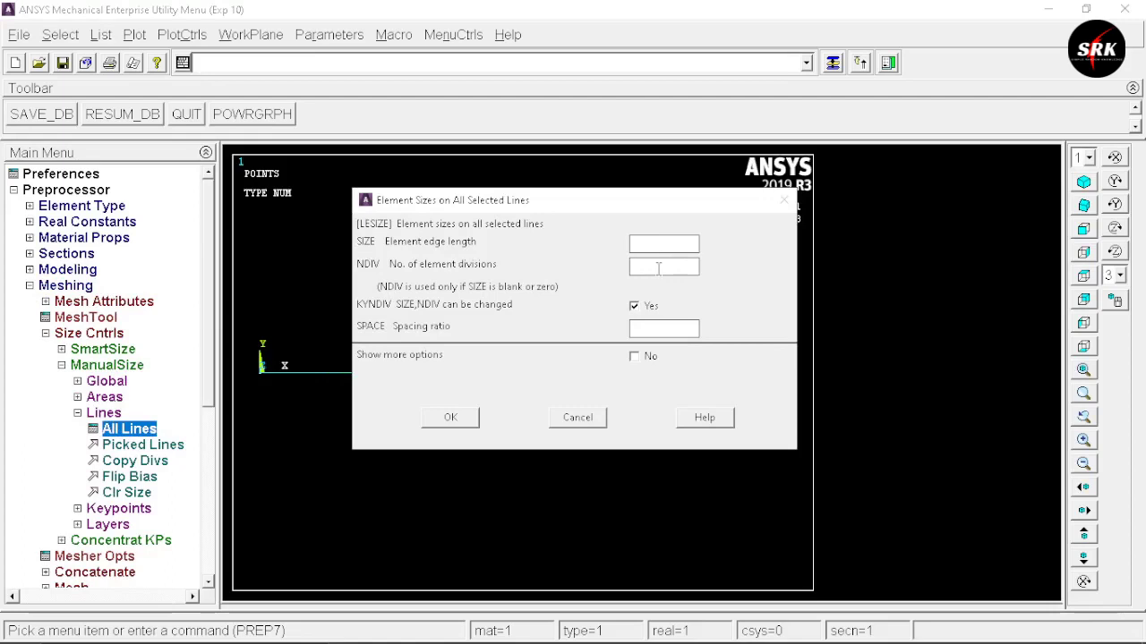
click(453, 420)
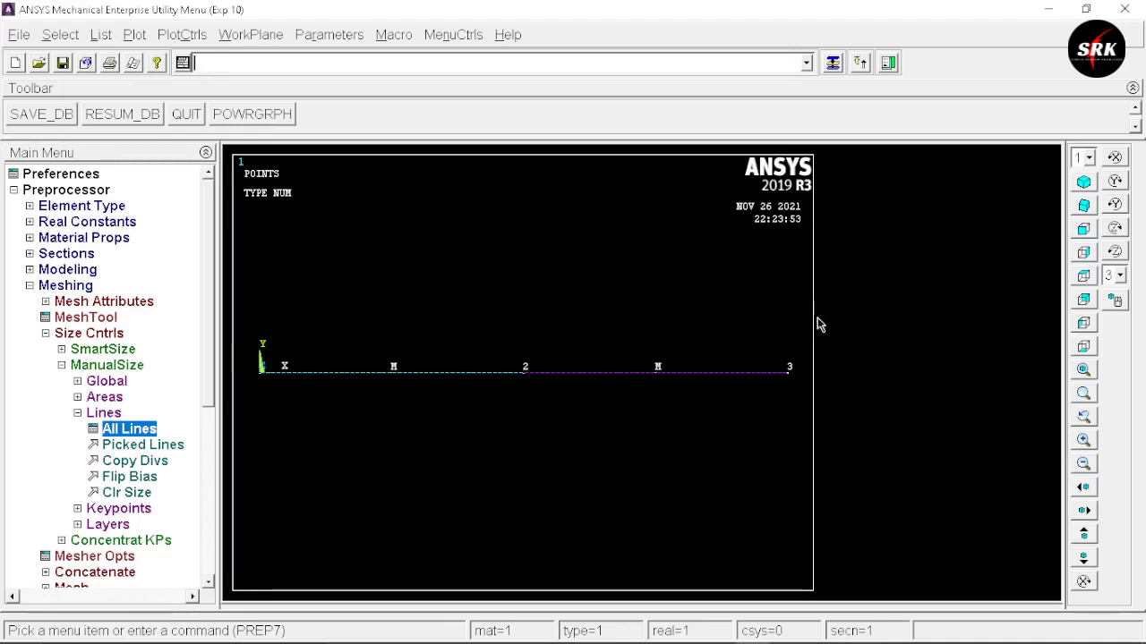
click(78, 412)
Mesh all lines into beam elements using Pick All
click(67, 509)
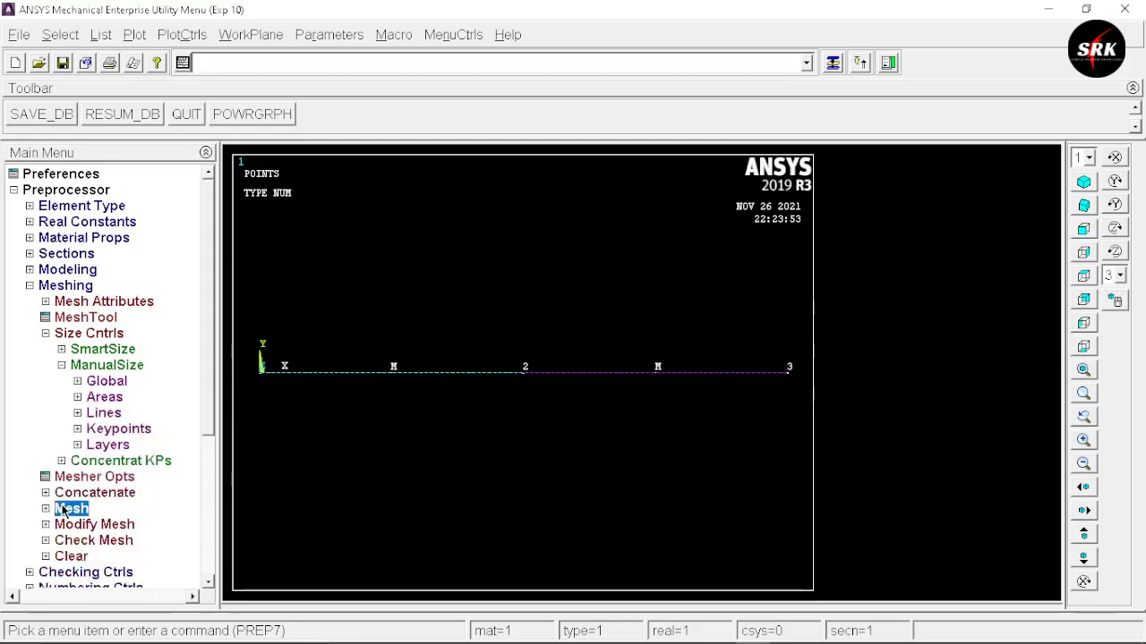
click(86, 413)
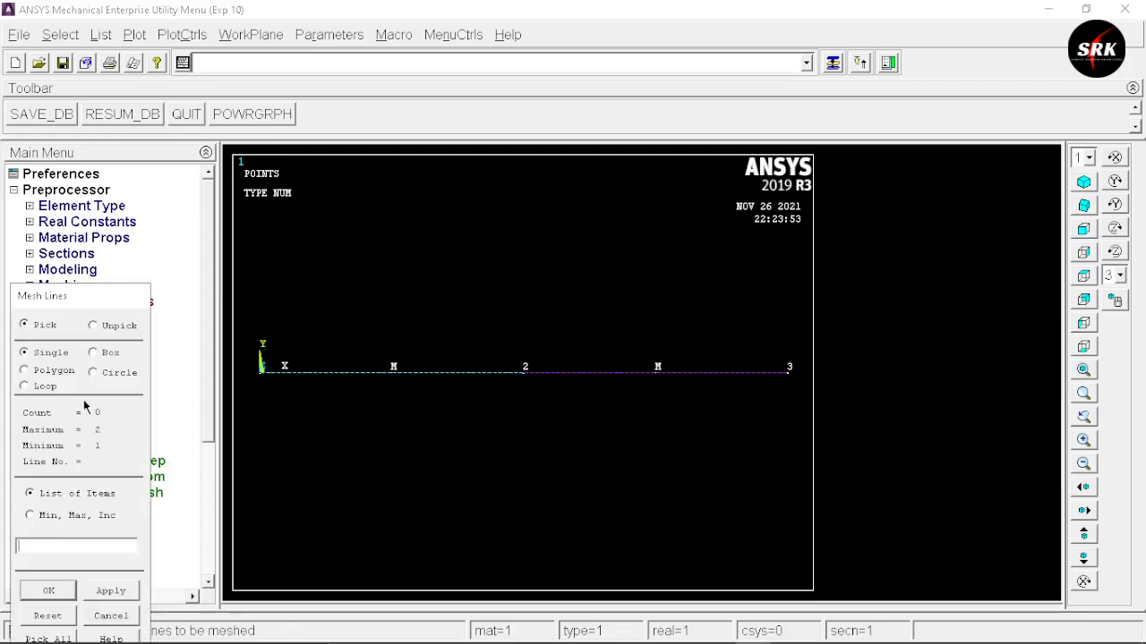
drag(73, 303, 94, 179)
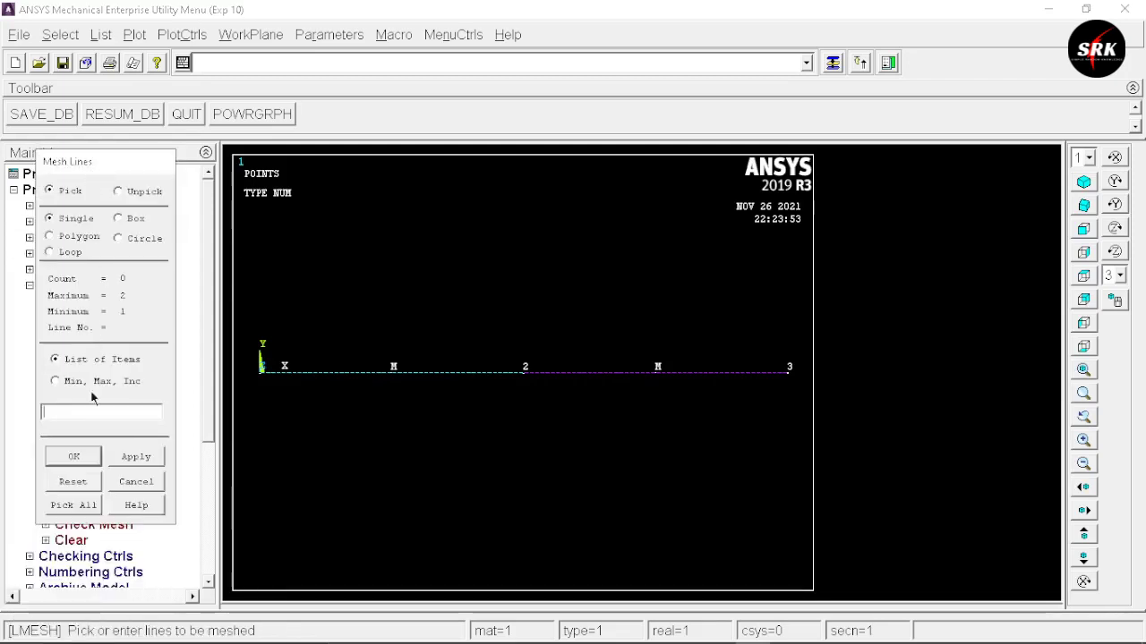
click(72, 505)
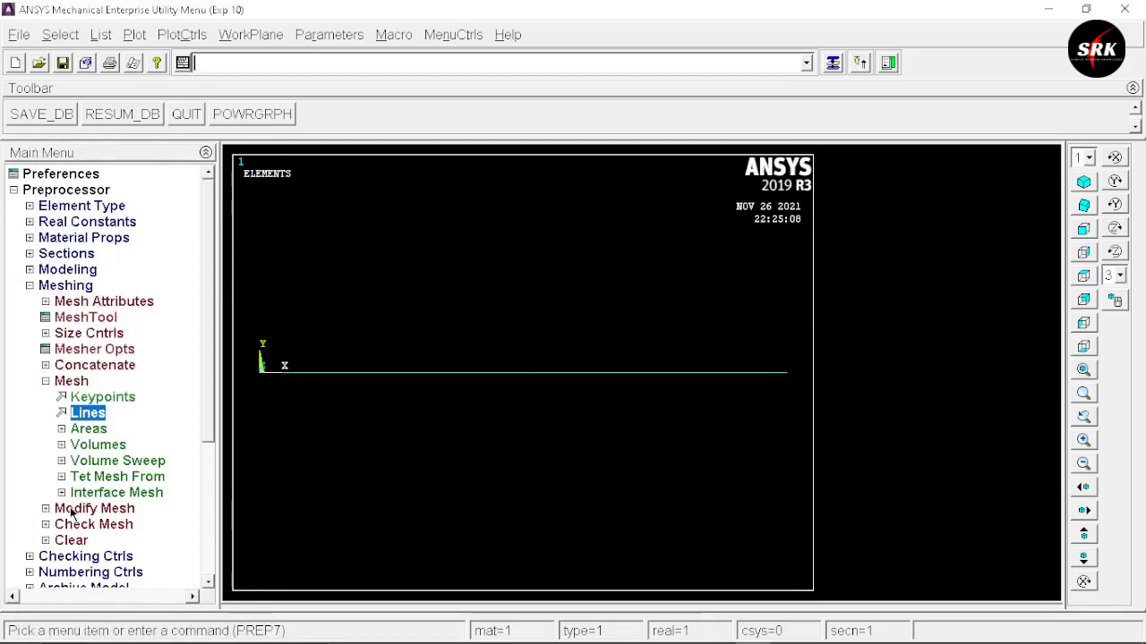
click(47, 383)
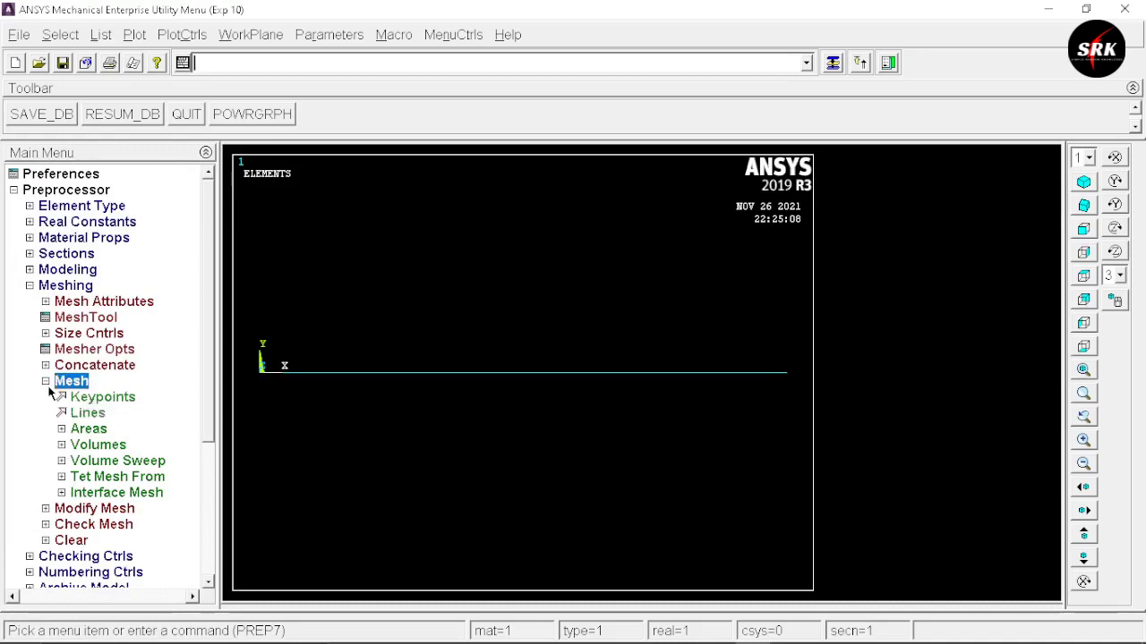
Set a new static analysis type
click(46, 508)
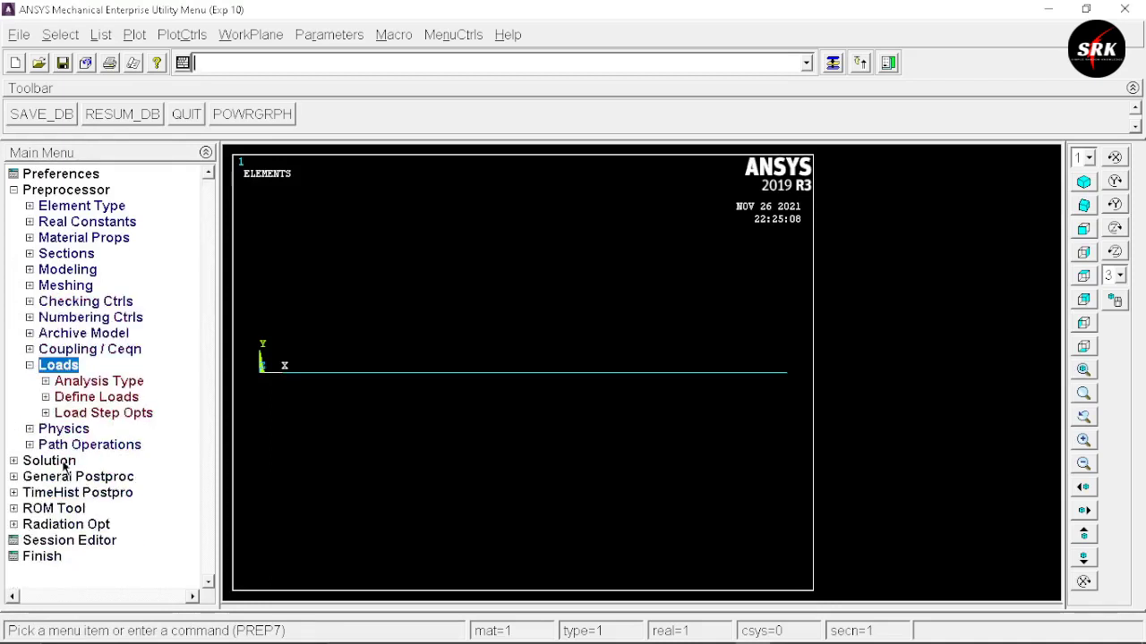
click(66, 383)
click(83, 400)
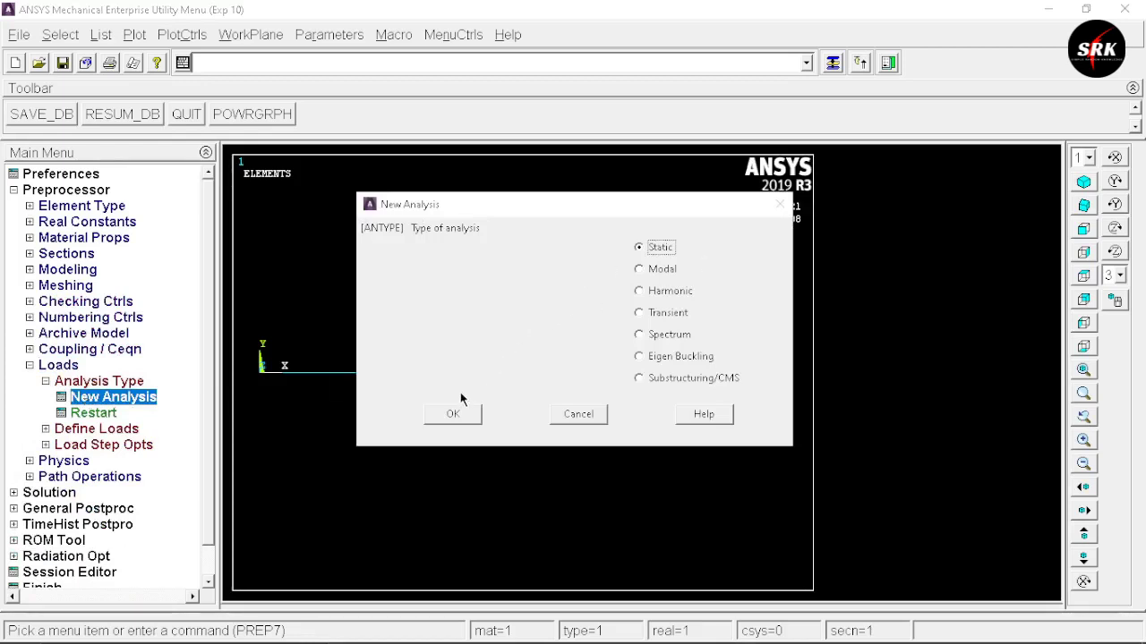
click(454, 415)
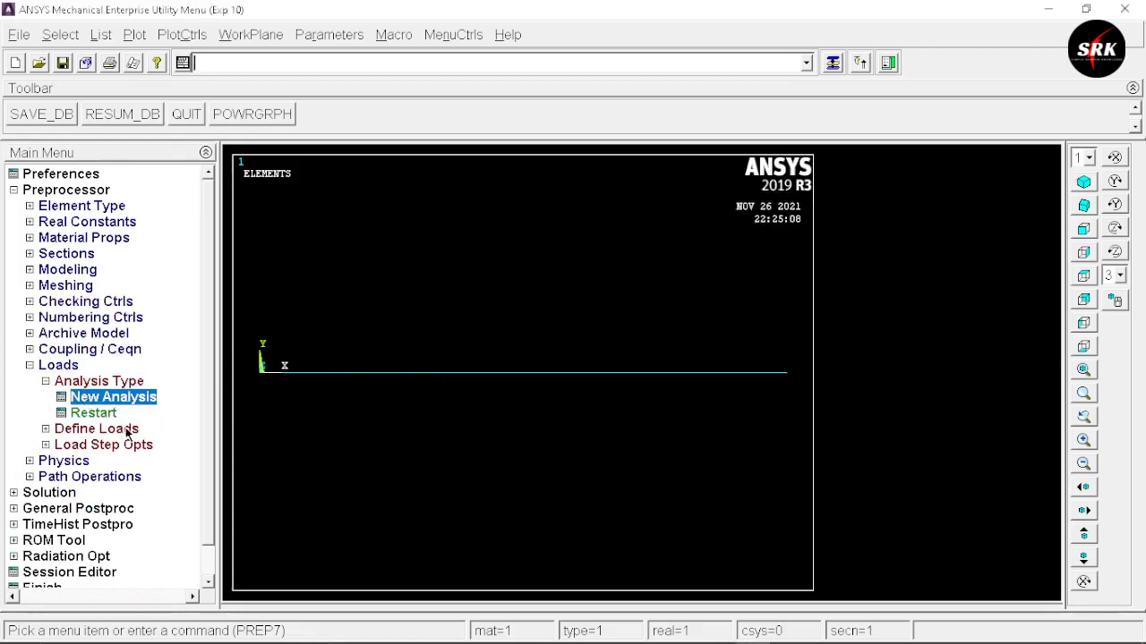
Fix all degrees of freedom at end keypoints 1 and 3
click(126, 431)
click(97, 431)
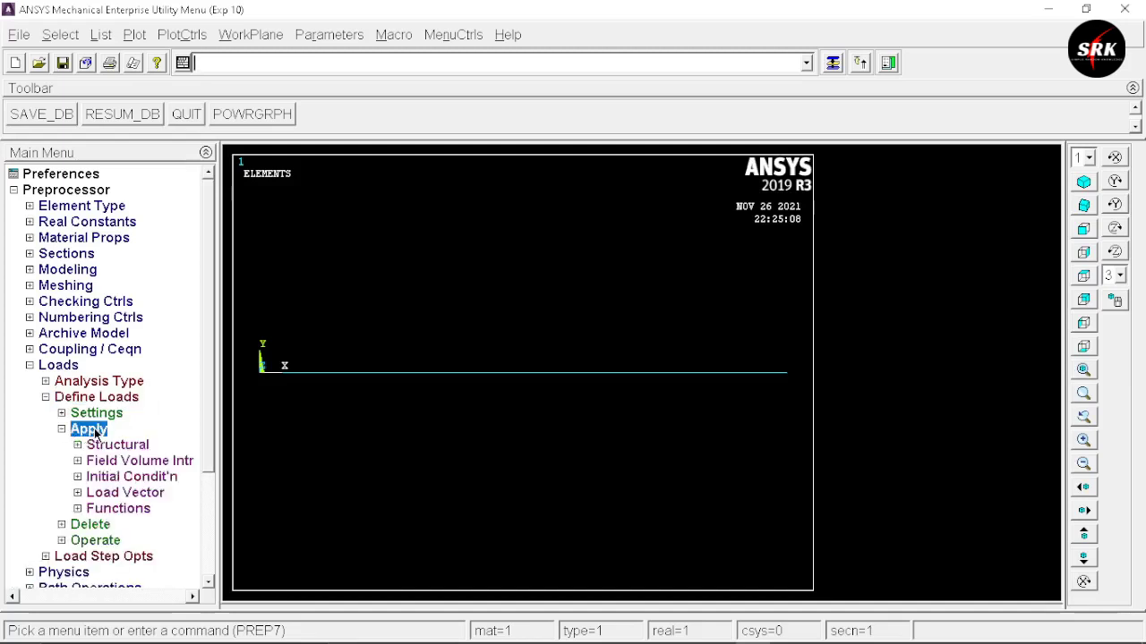
click(114, 445)
click(116, 462)
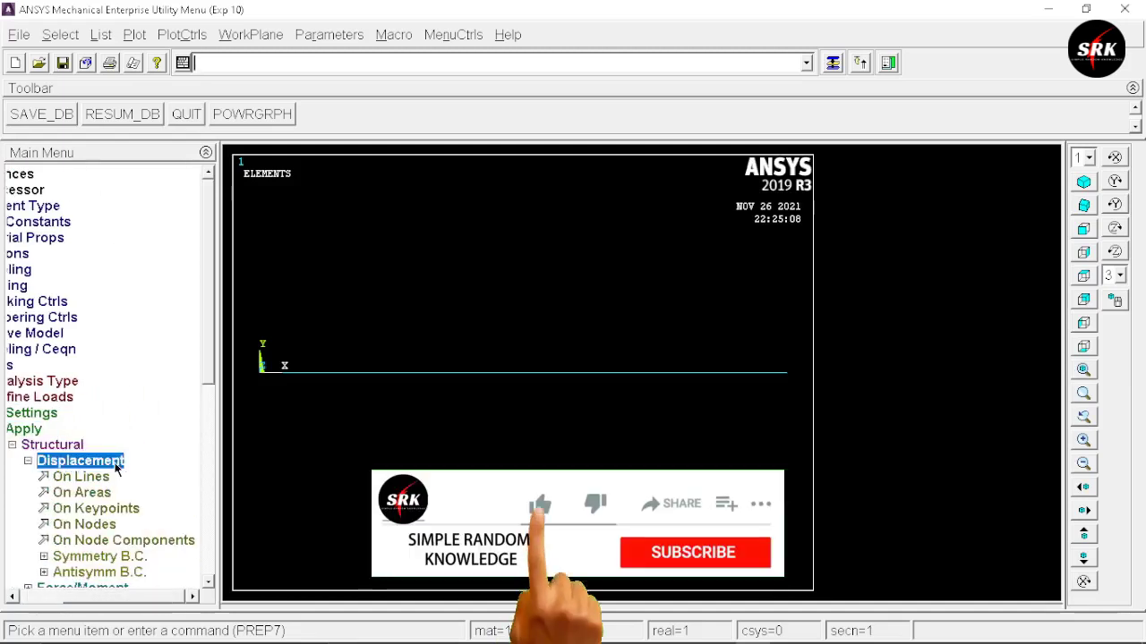
click(91, 509)
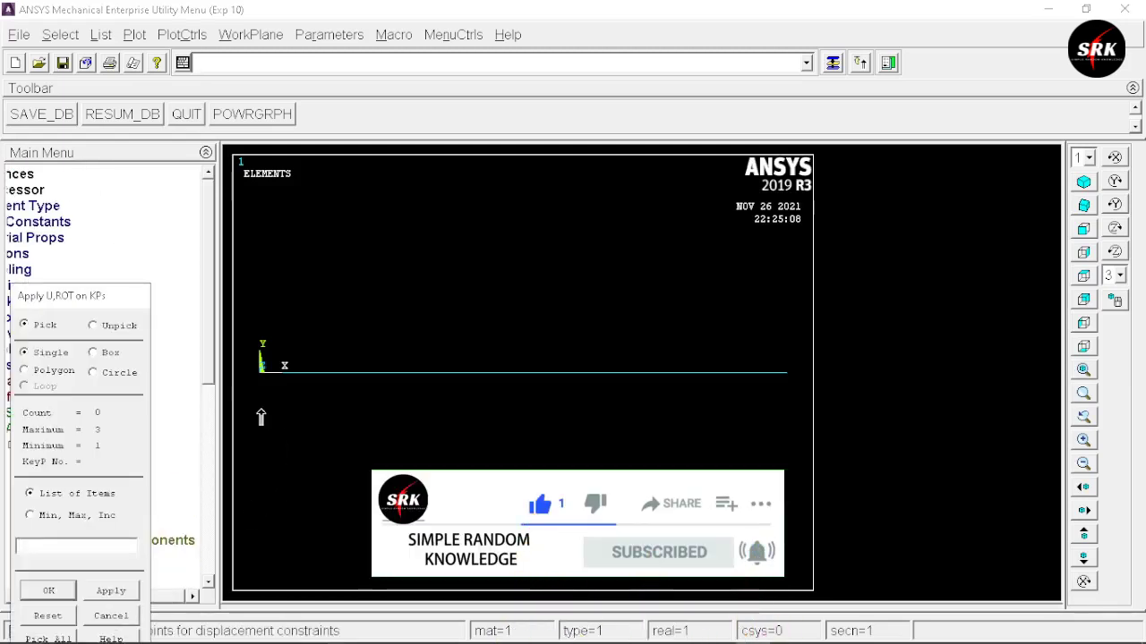
click(259, 371)
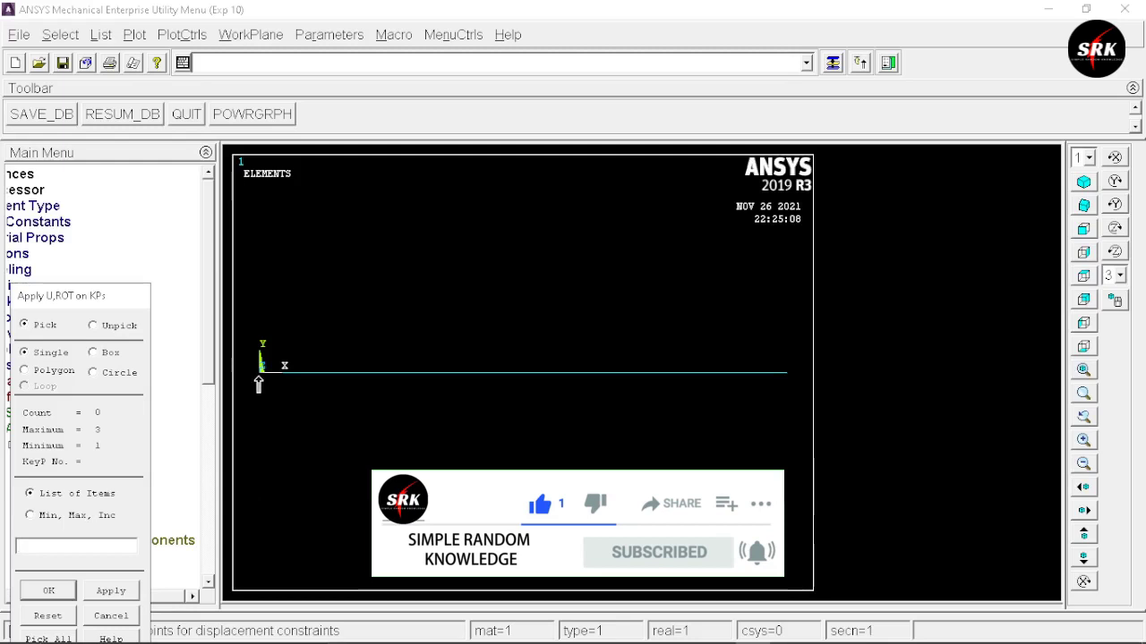
click(787, 373)
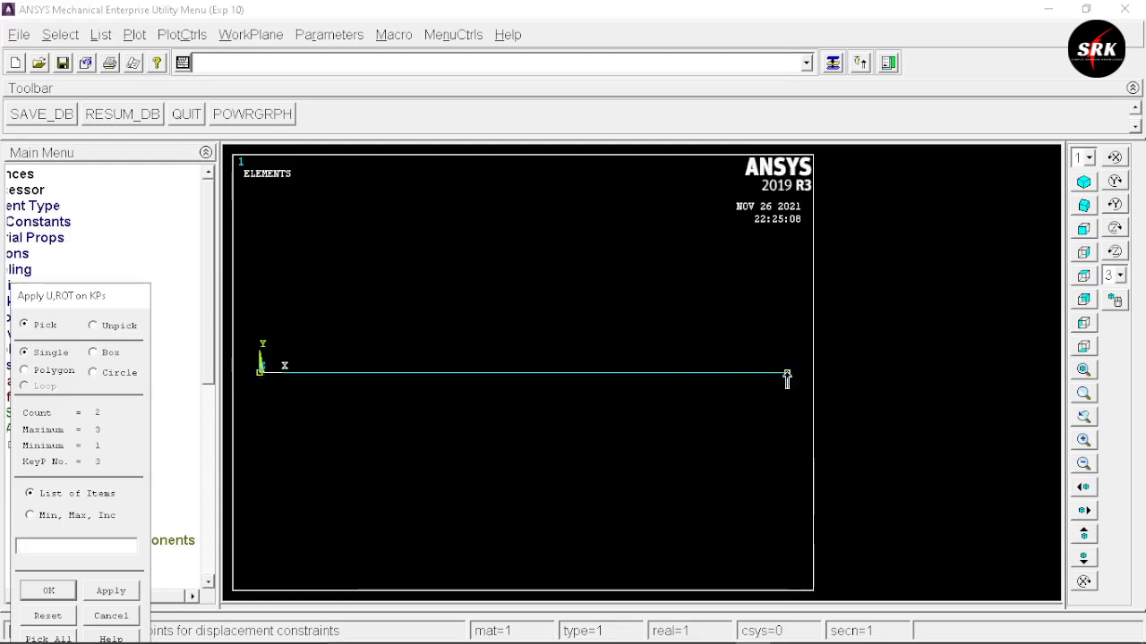
click(49, 591)
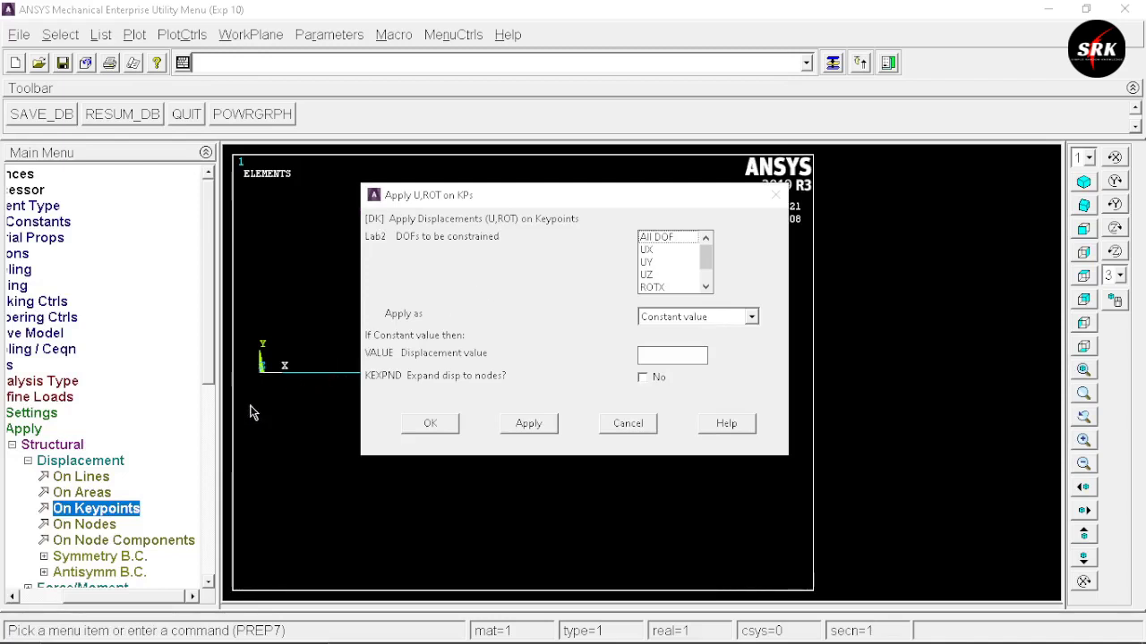
click(660, 238)
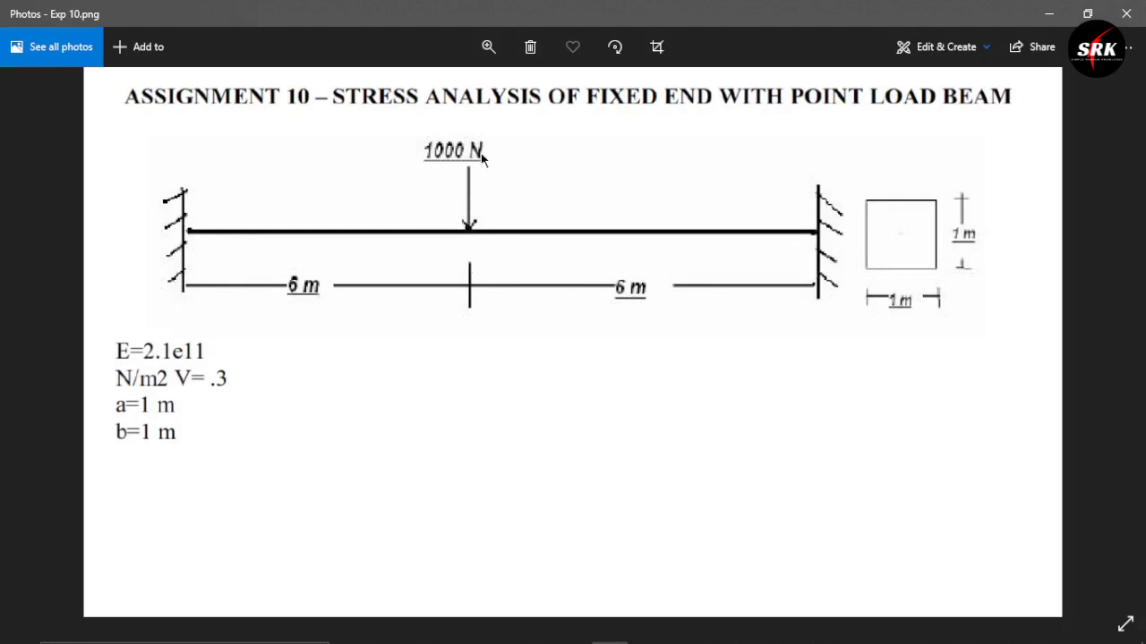
Switch back from the beam sketch (1000 N midspan load) to ANSYS Mechanical APDL
key(alt+Tab)
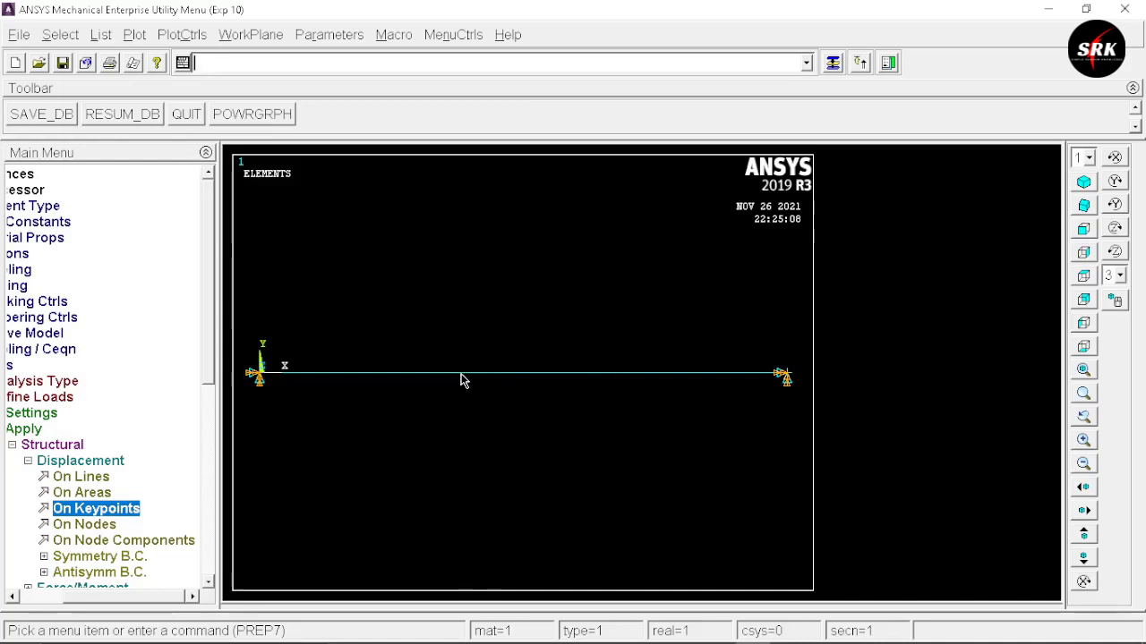
Redisplay the beam as lines and pick midspan keypoint 2 for a force load
click(135, 34)
click(141, 106)
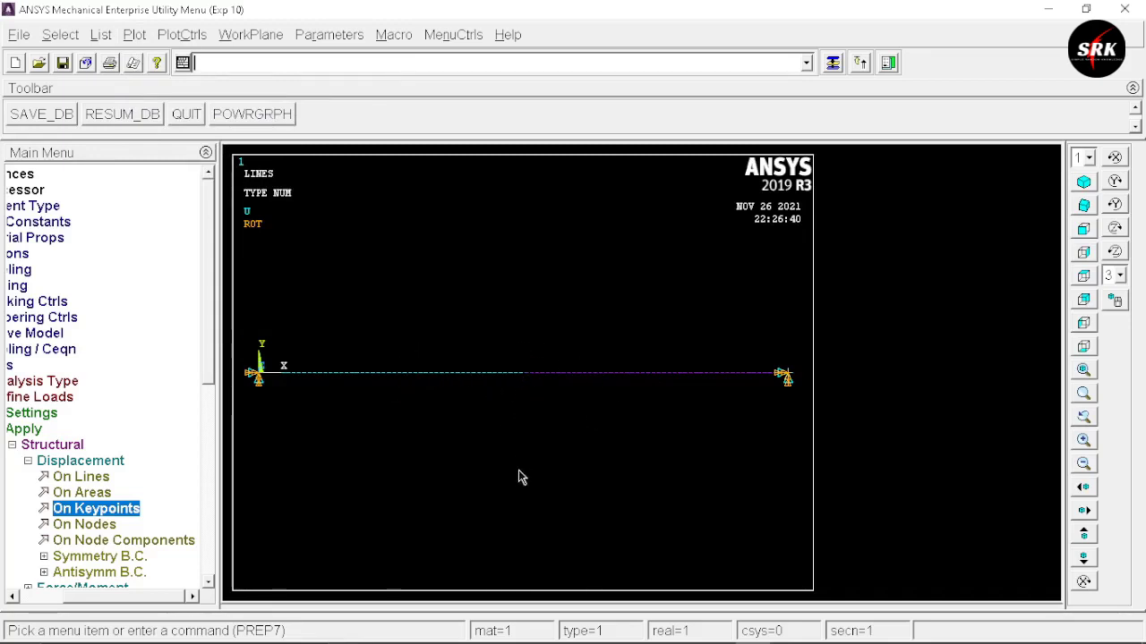
click(29, 462)
click(122, 479)
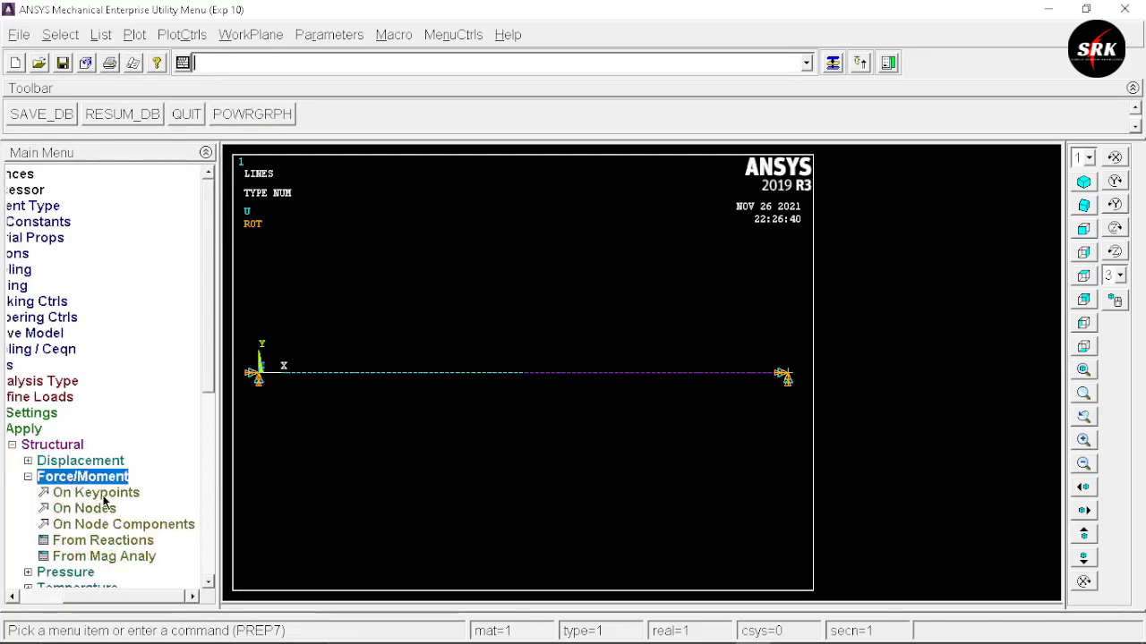
click(100, 494)
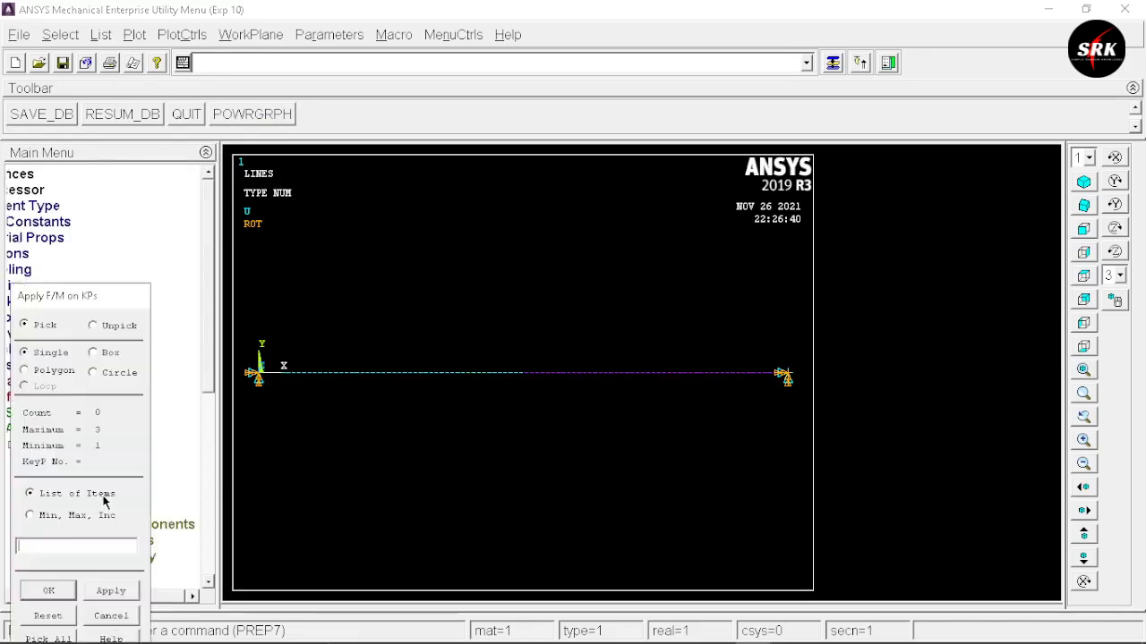
click(523, 372)
click(48, 591)
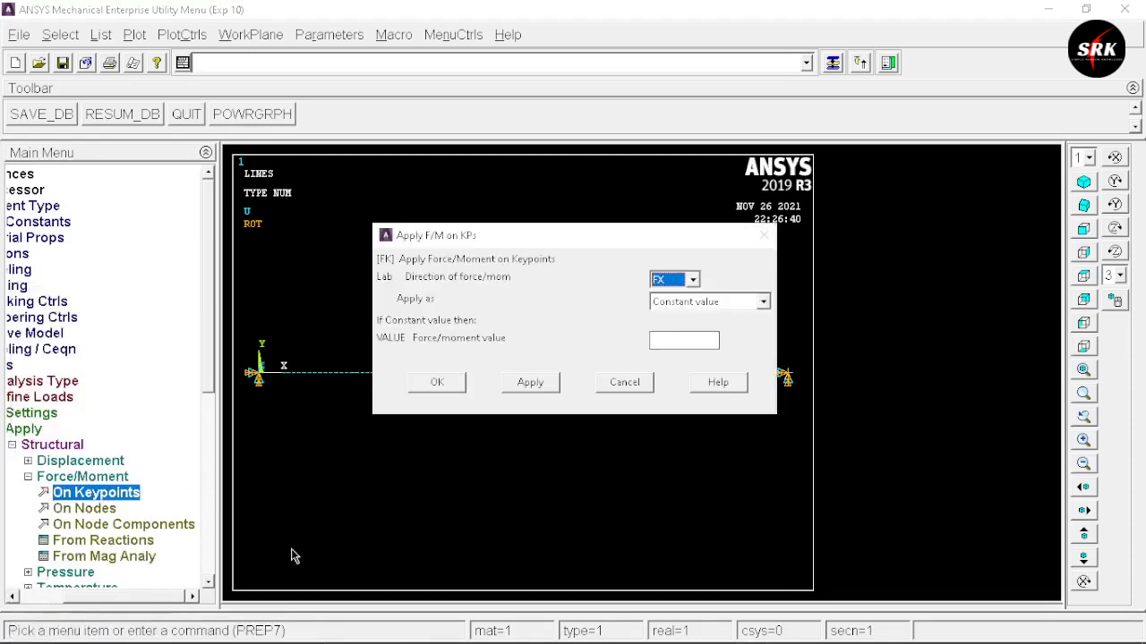
Apply a vertical FY force of -1000 at keypoint 2
click(692, 281)
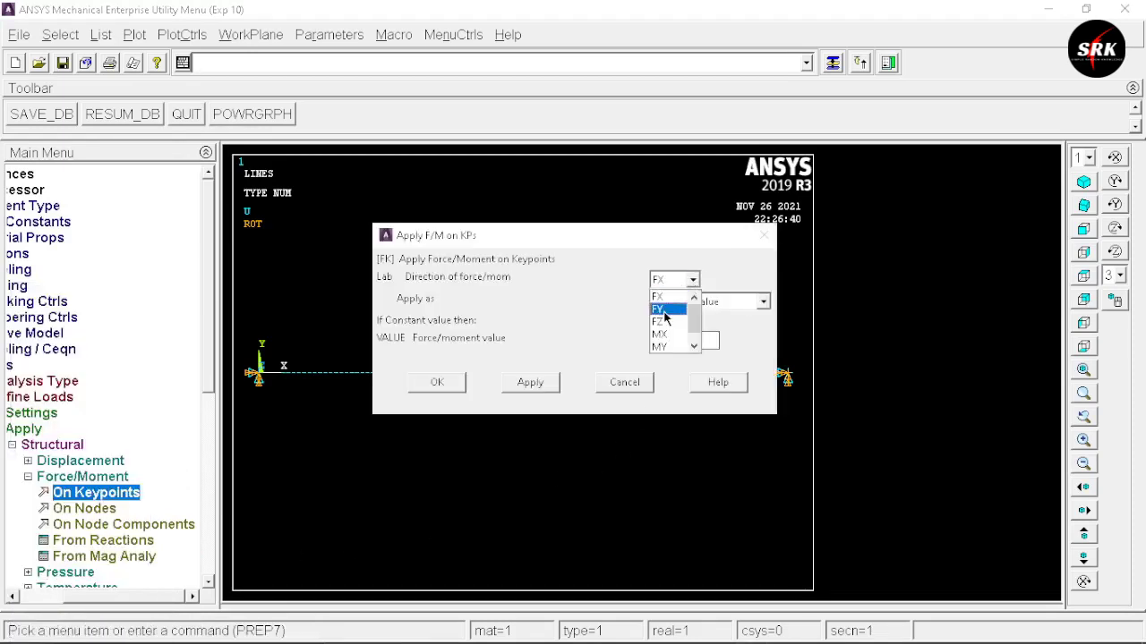
click(664, 311)
click(663, 341)
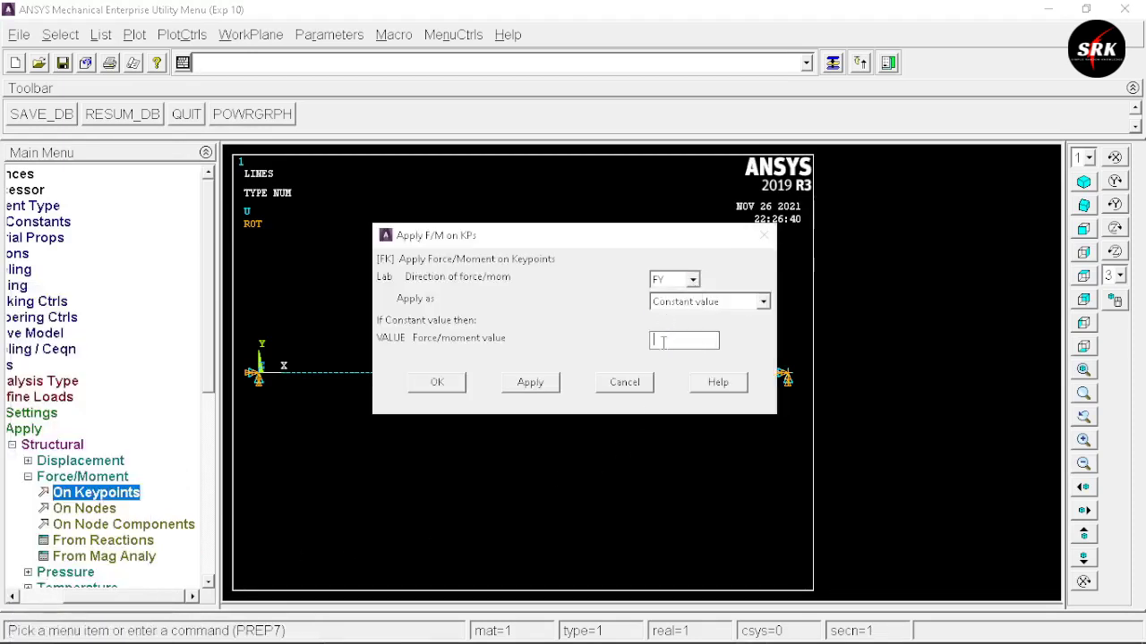
text(-1000)
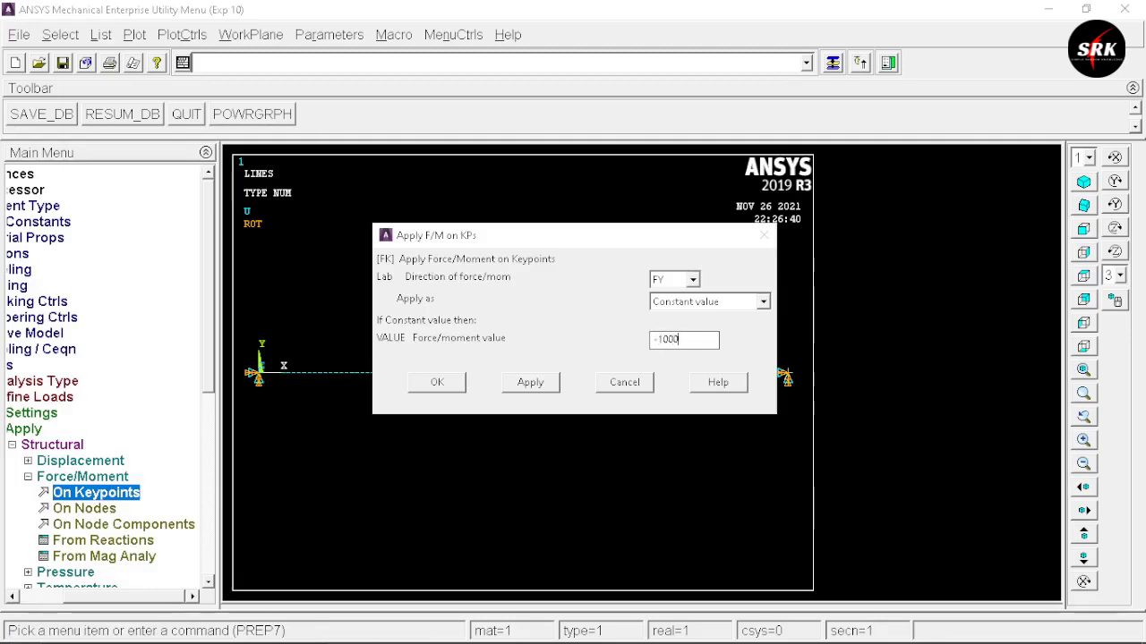
click(434, 383)
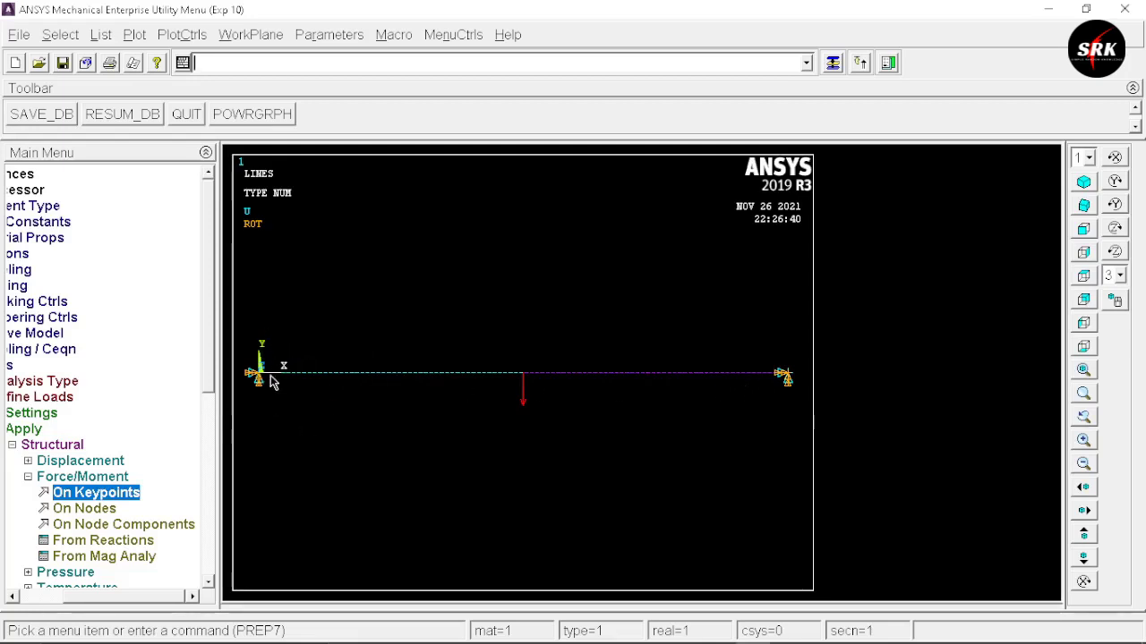
click(12, 445)
Solve the current load step and dismiss the 'Solution is done!' note and /STATUS window
click(29, 366)
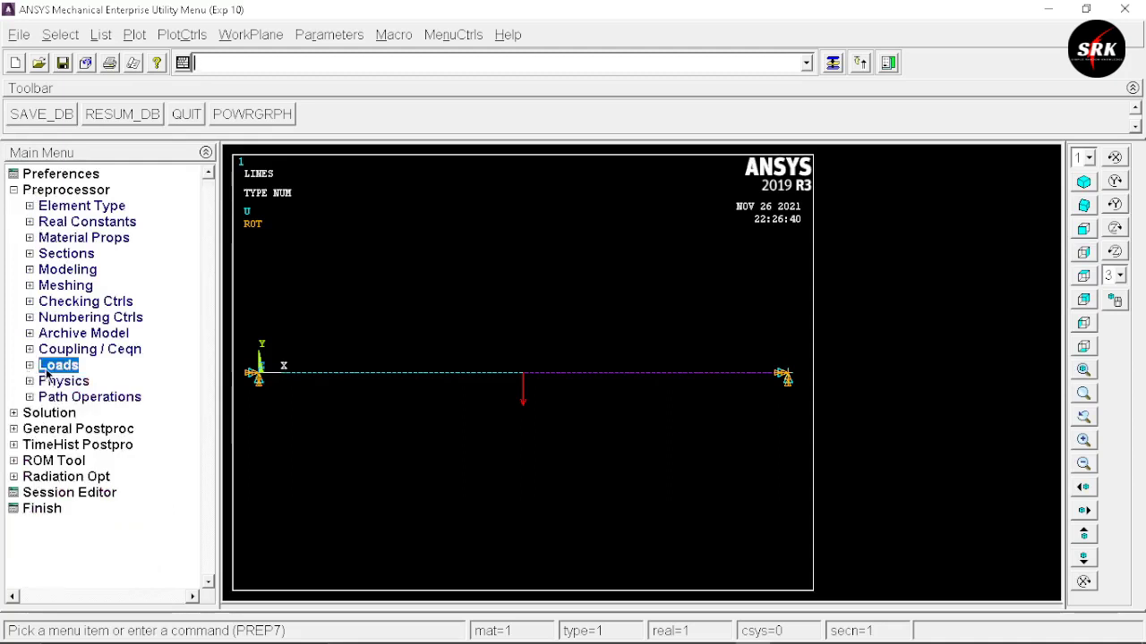
click(36, 414)
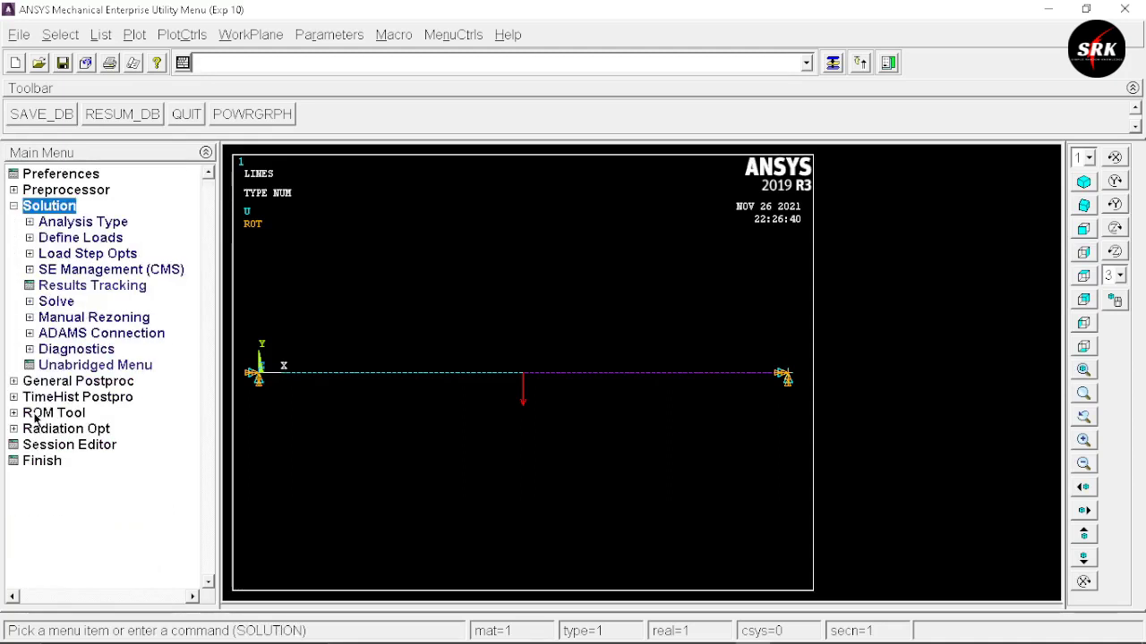
click(63, 304)
click(63, 319)
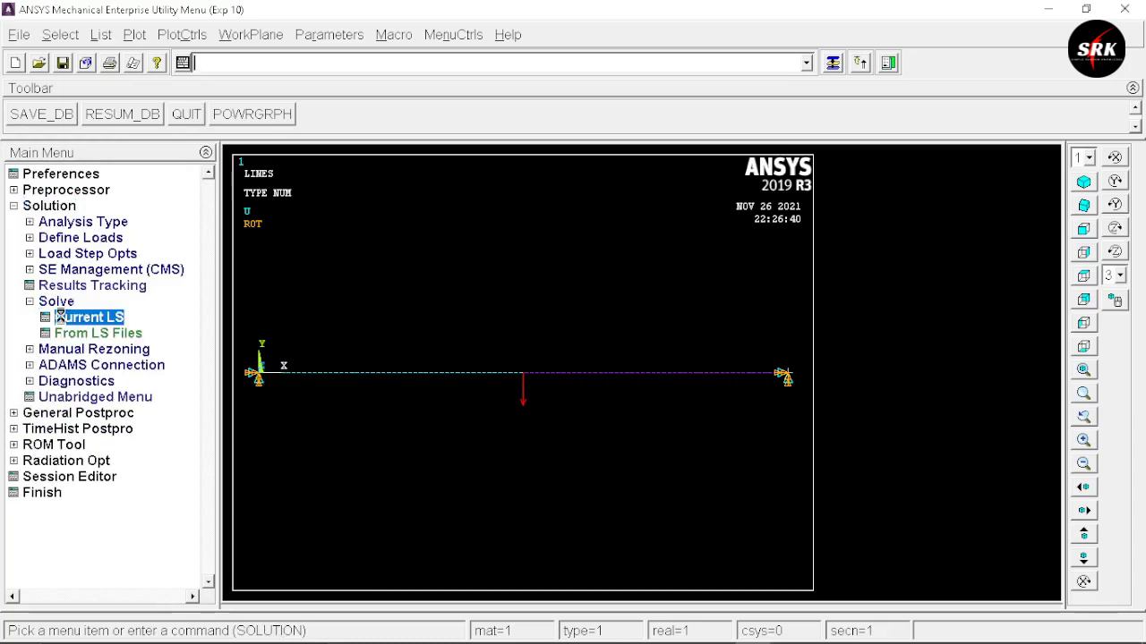
click(567, 410)
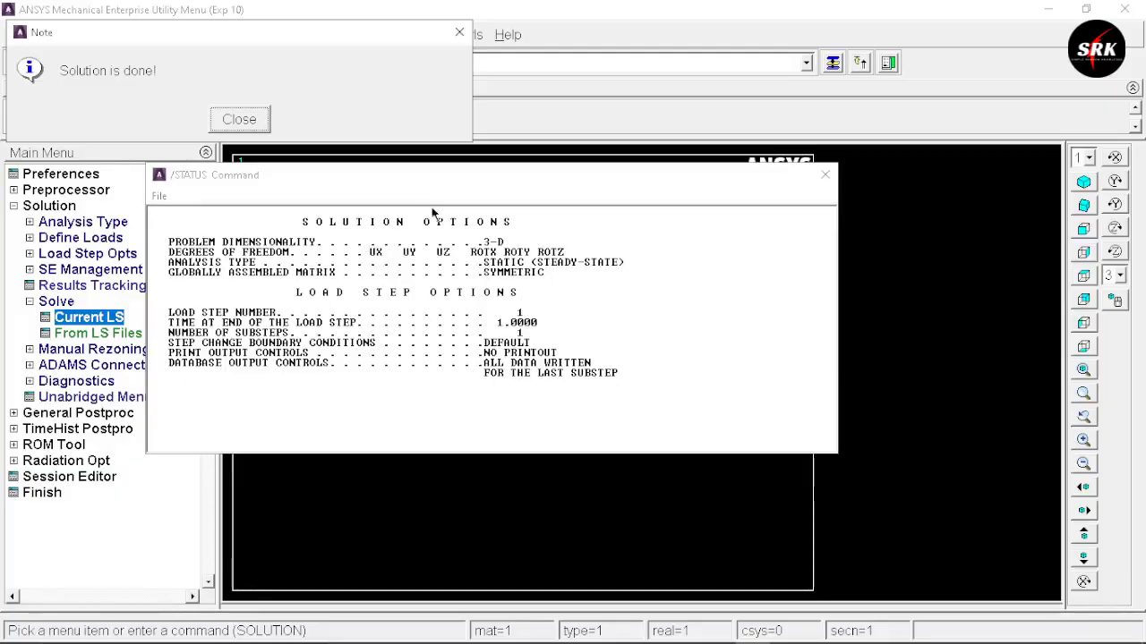
click(243, 121)
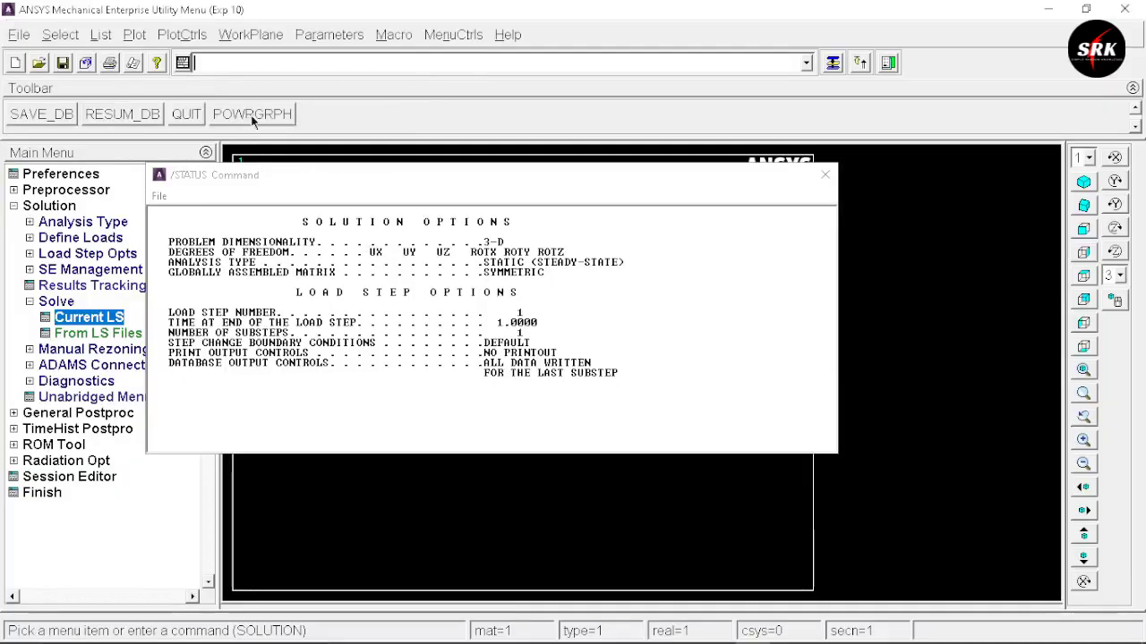
click(824, 175)
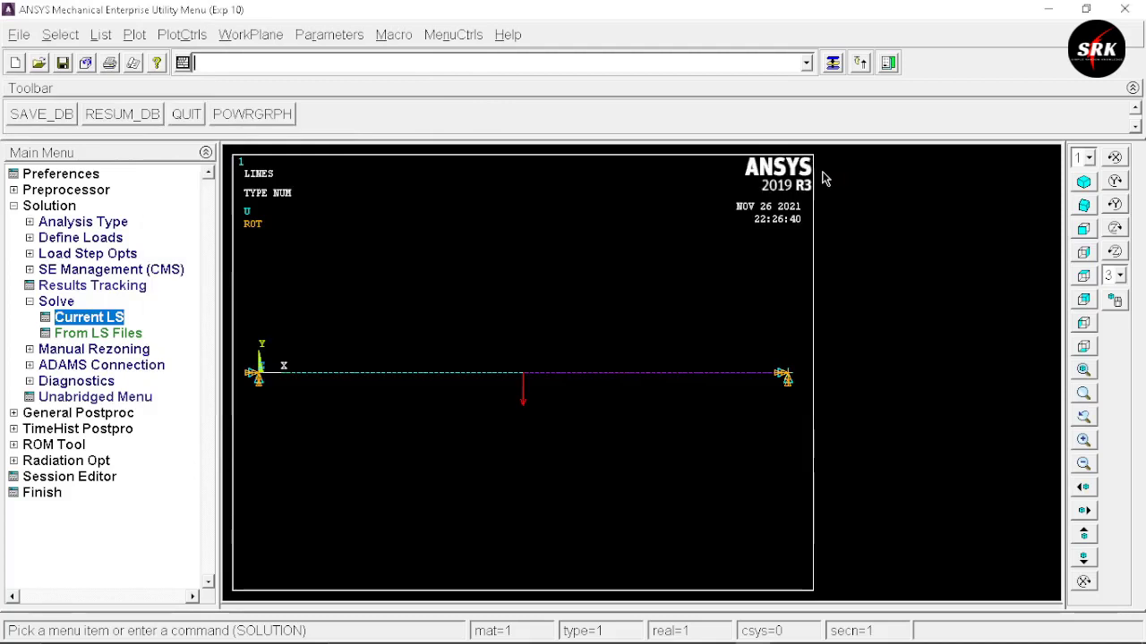
click(76, 413)
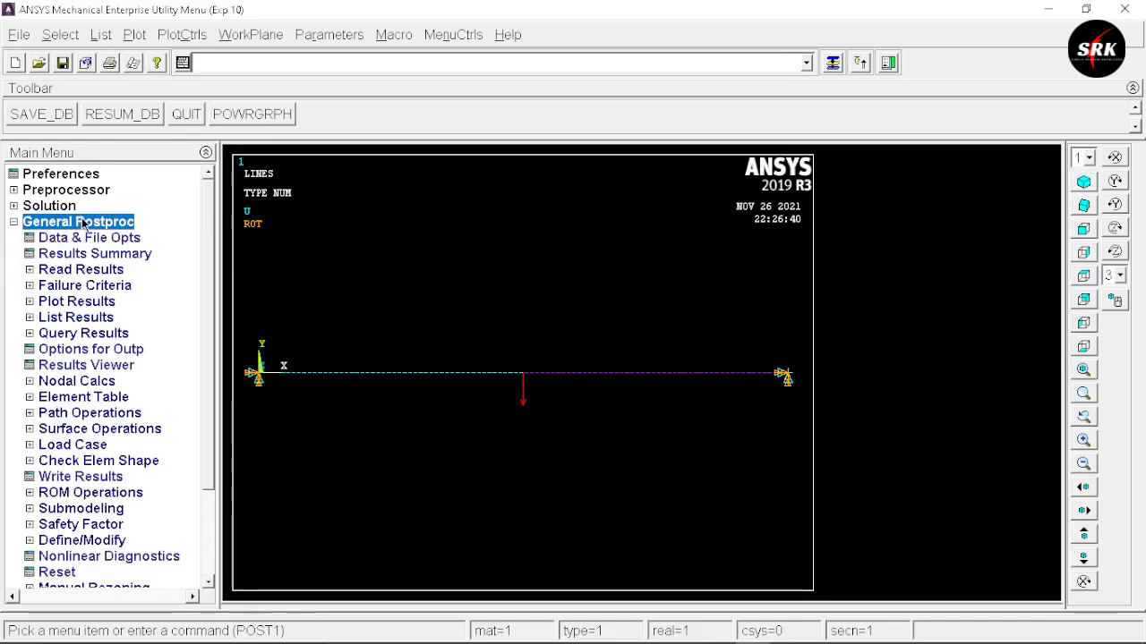
Check the X-component of displacement in the Results Viewer, then close it
click(72, 363)
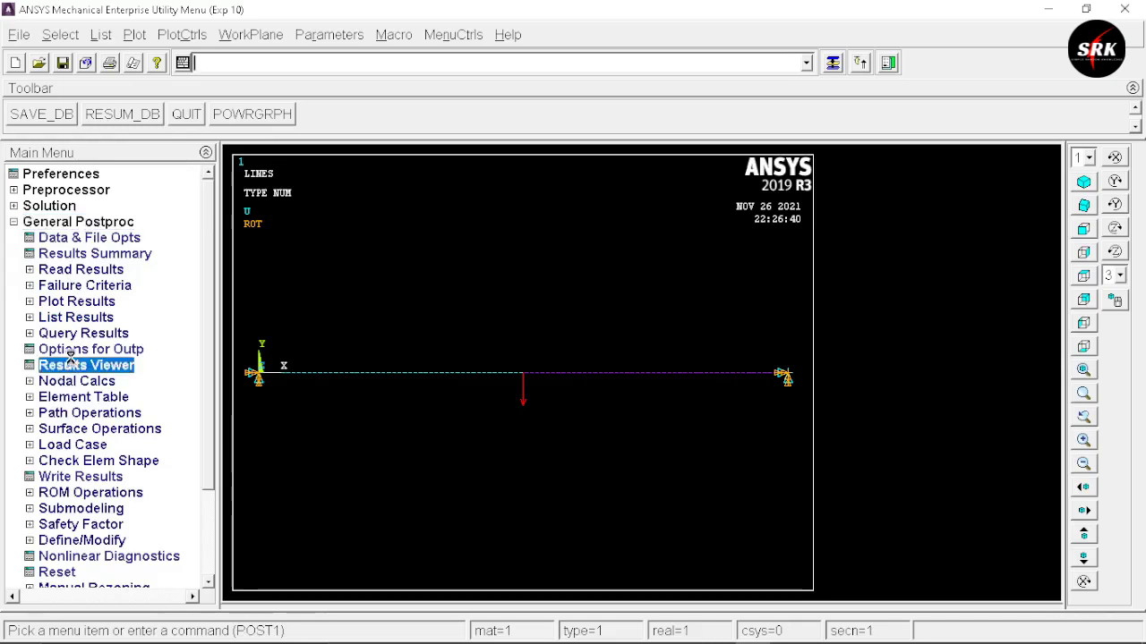
double_click(224, 221)
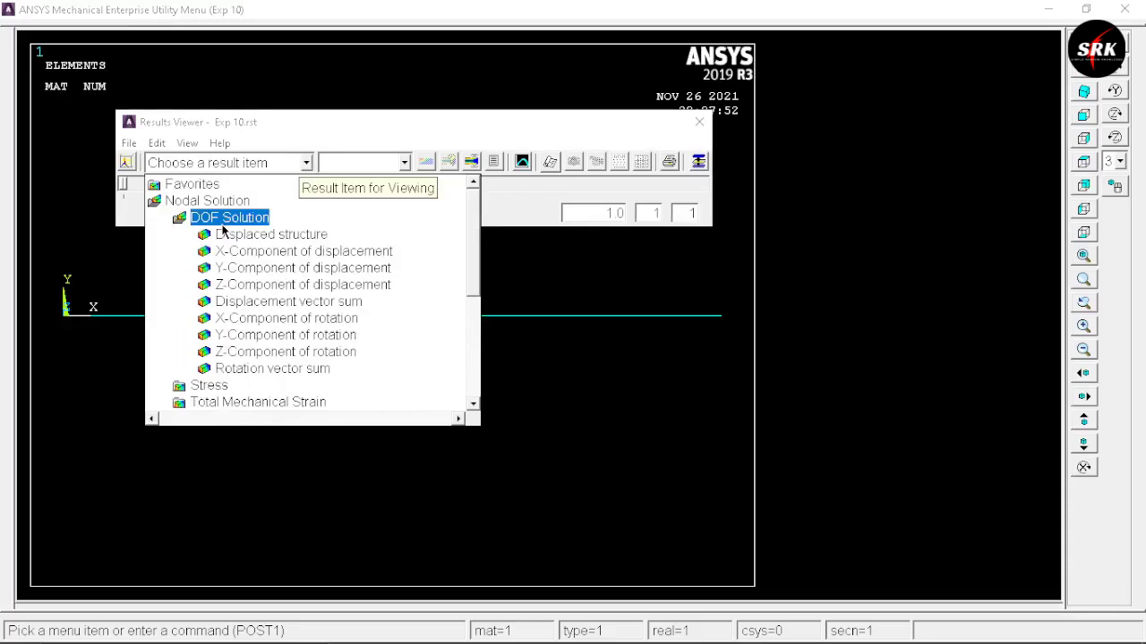
click(224, 252)
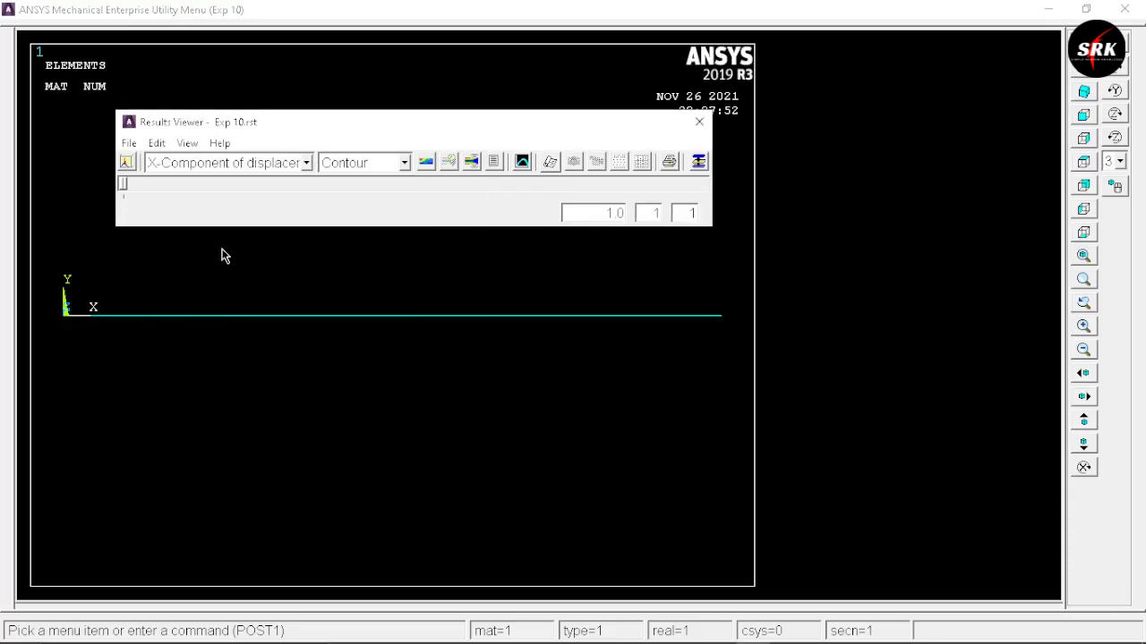
click(699, 122)
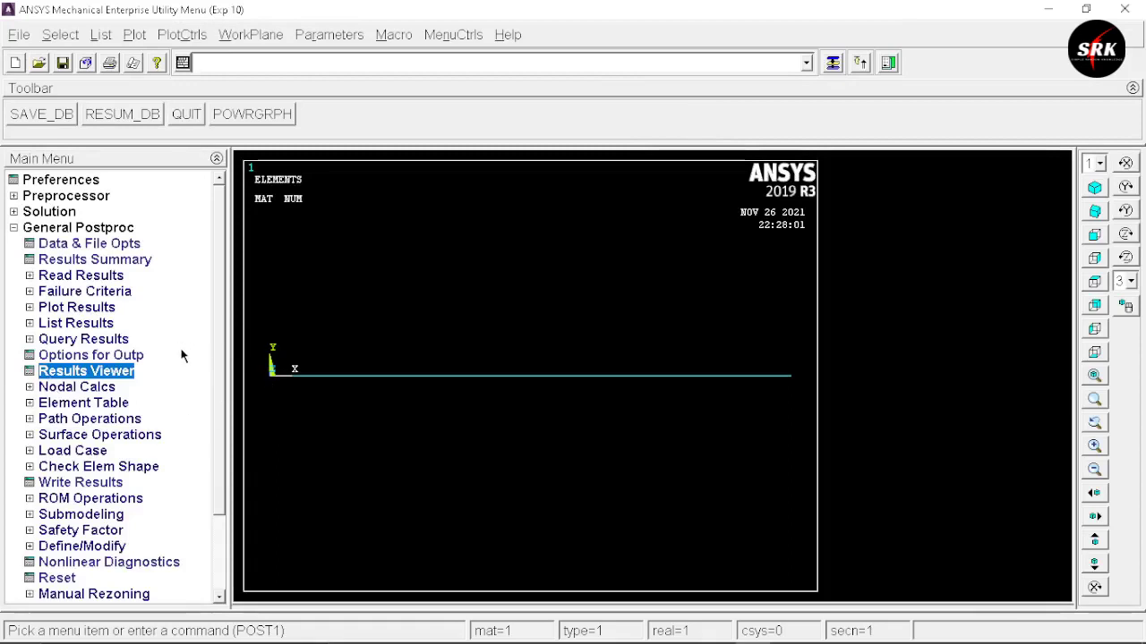
Bring up the Element Table Data dialog, which has no items defined yet
click(81, 404)
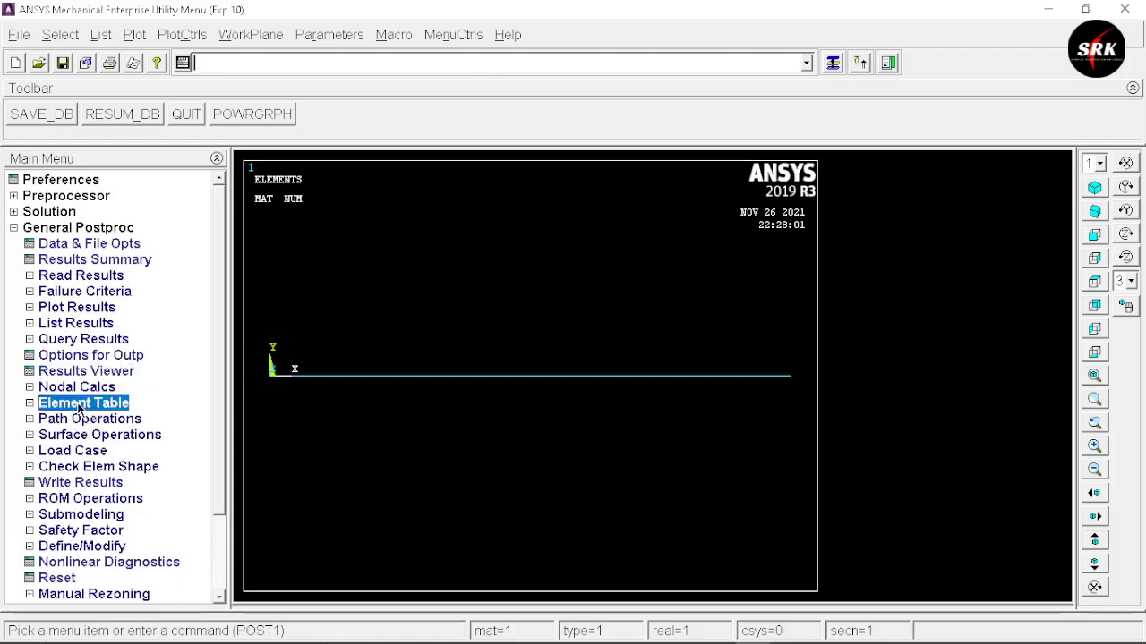
click(78, 404)
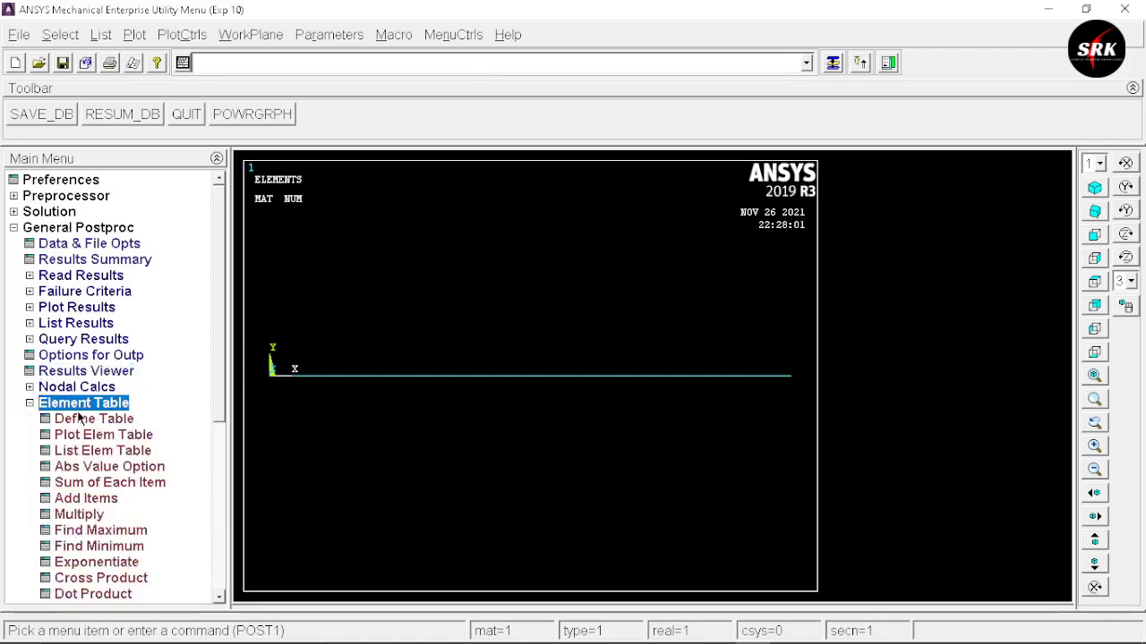
click(81, 419)
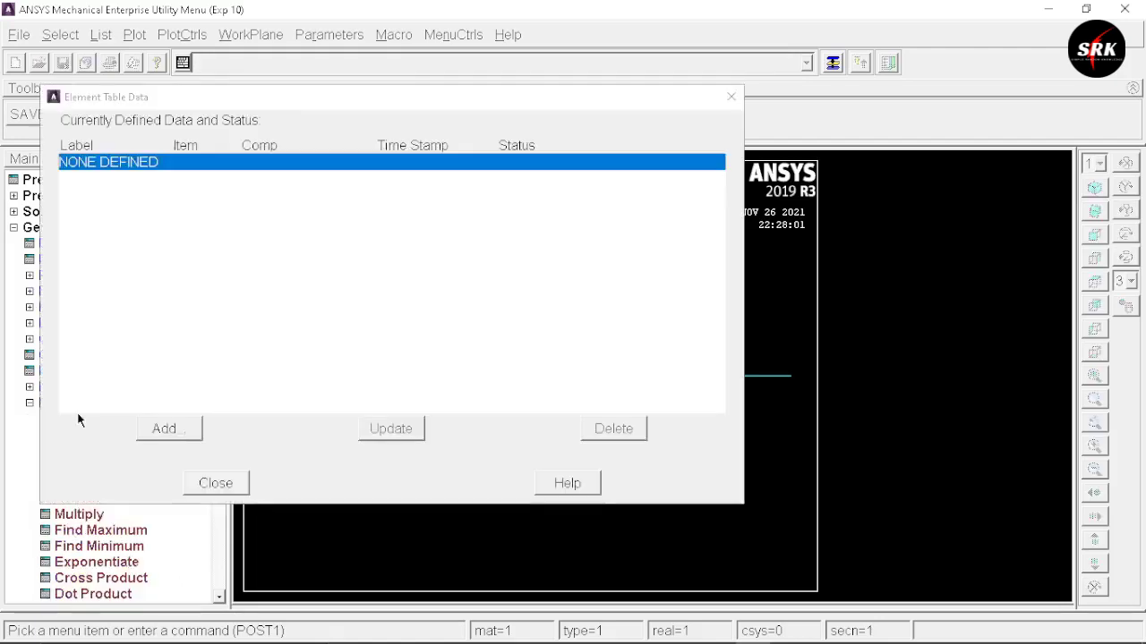
Add element table items SMIS3 and SMIS6 by sequence number (SMISC 3 and 6)
click(178, 437)
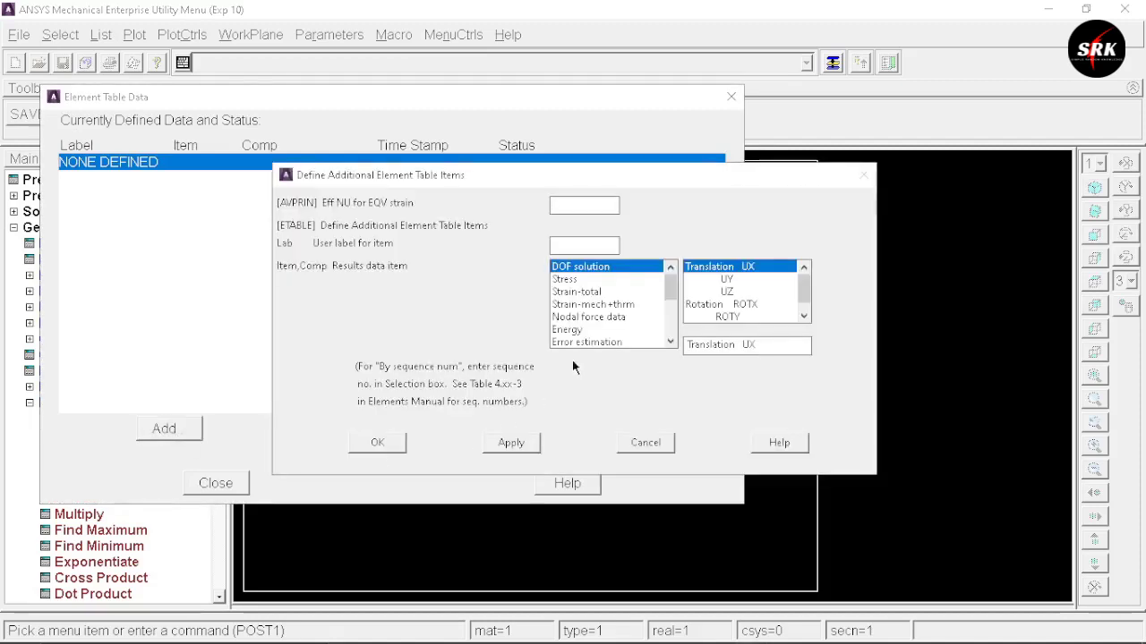
scroll(600, 309, down, 3)
click(591, 341)
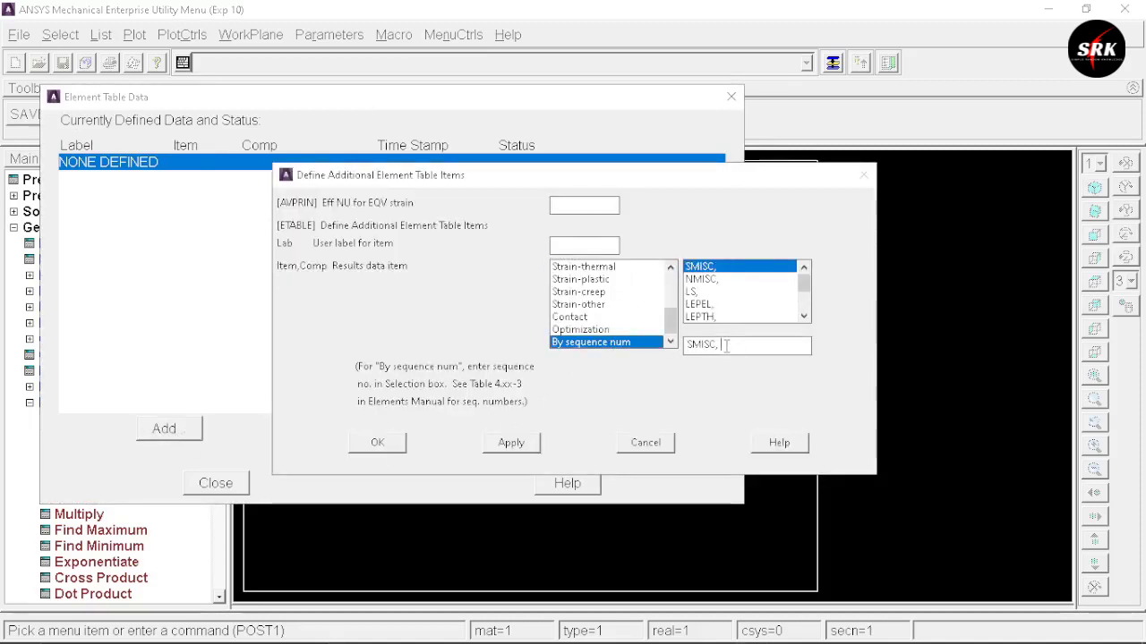
click(507, 442)
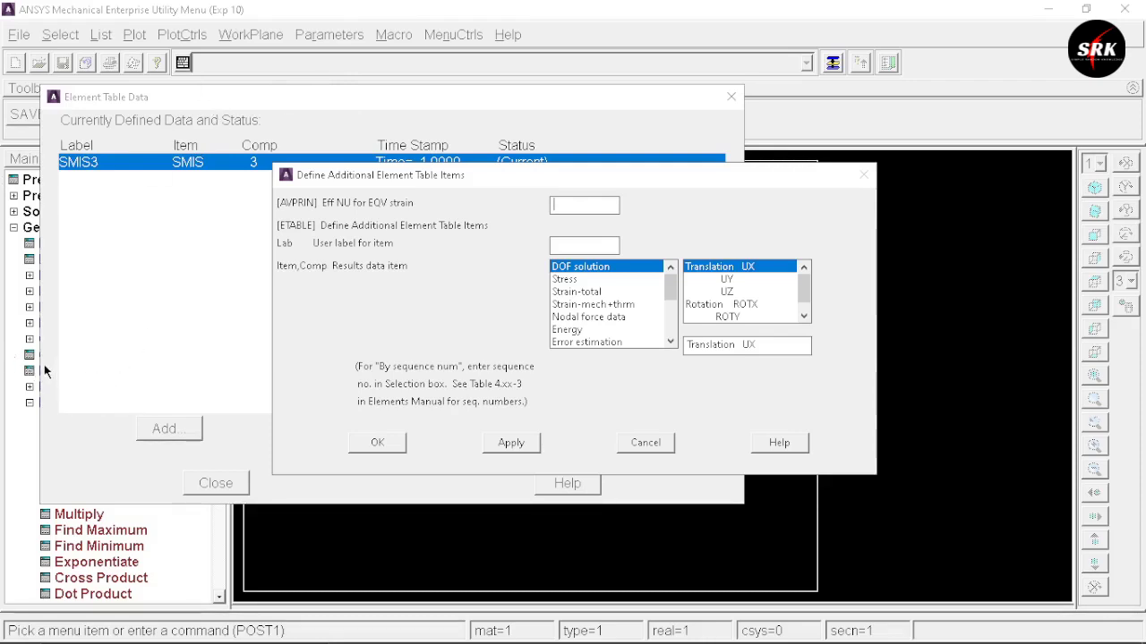
scroll(600, 325, down, 3)
click(591, 342)
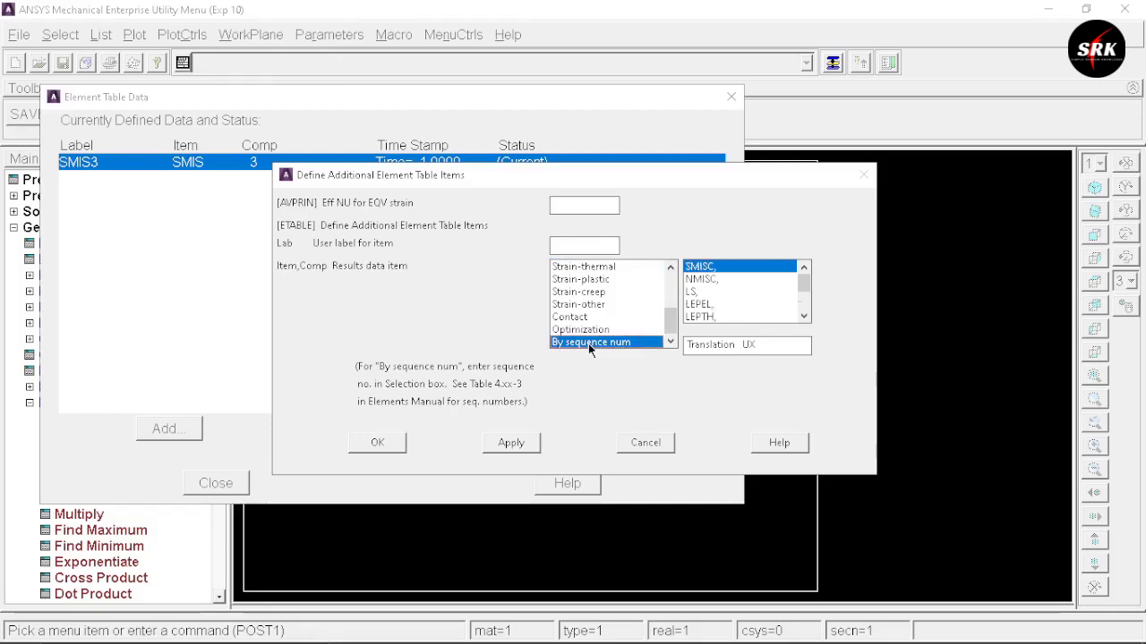
click(726, 345)
text(6)
click(528, 444)
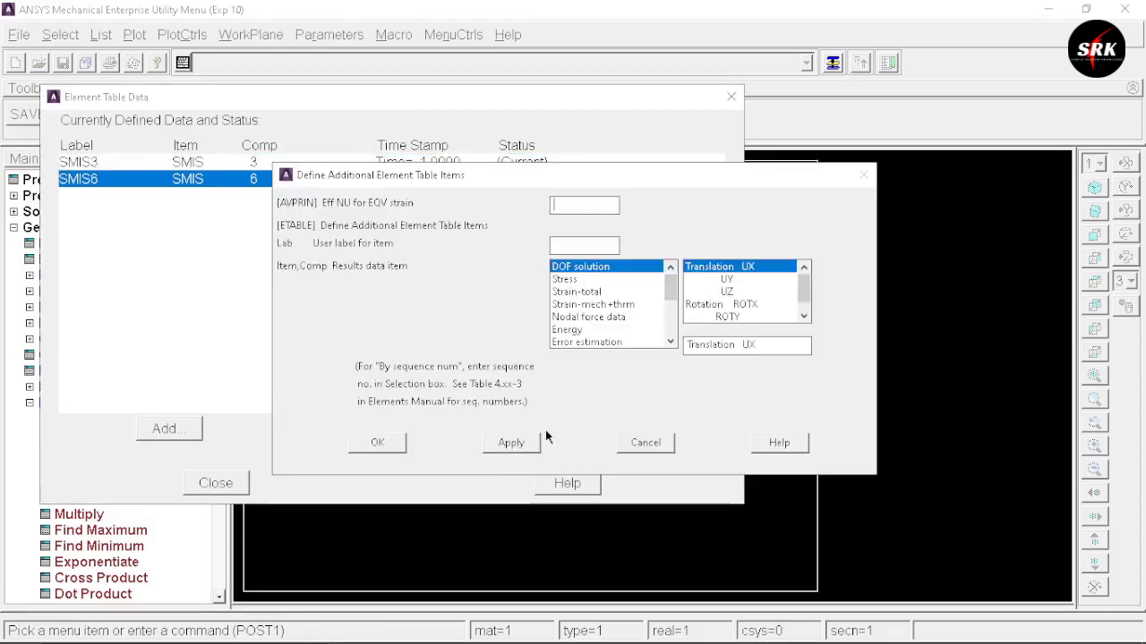
Add SMIS16 and SMIS19 by sequence number, then close the Element Table Data dialog
scroll(601, 314, down, 3)
click(590, 342)
click(730, 348)
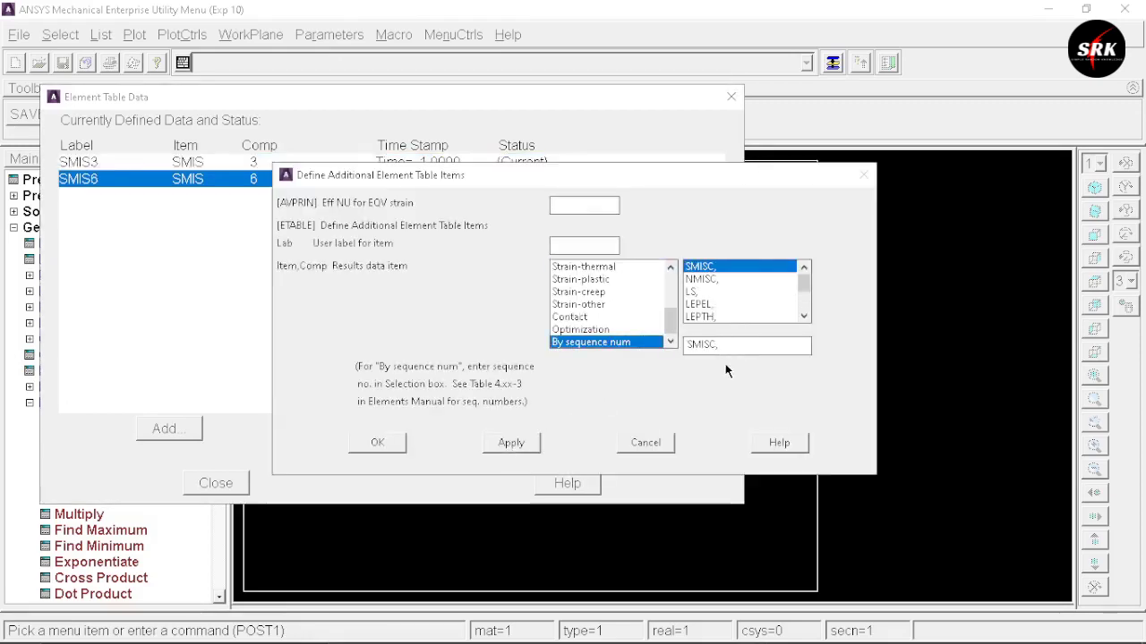
text(16)
click(508, 444)
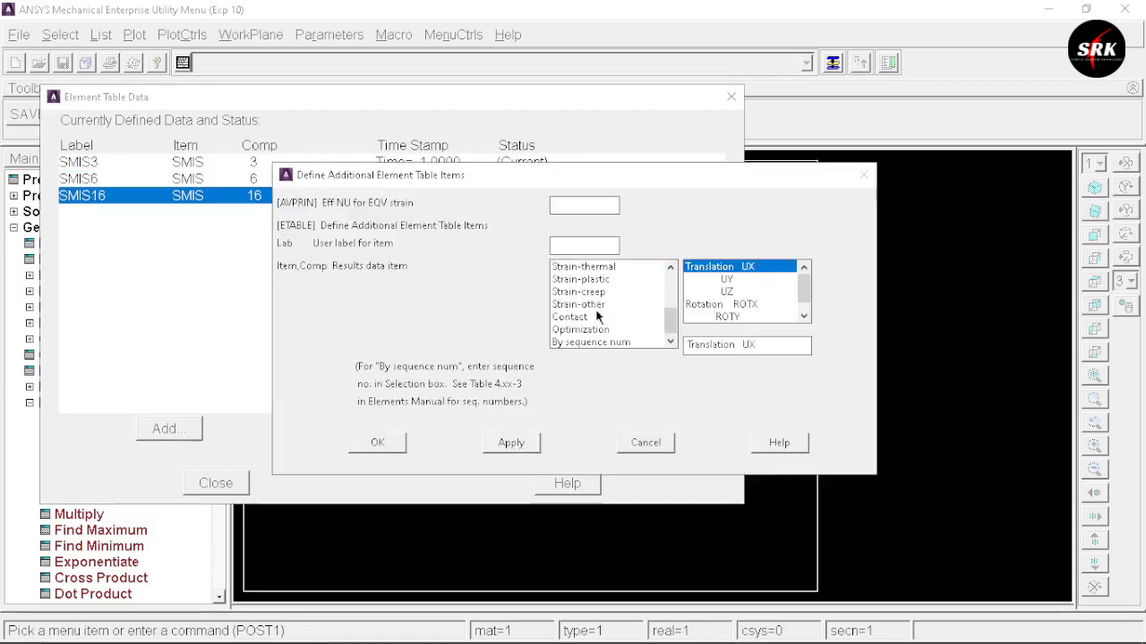
click(586, 344)
text(19)
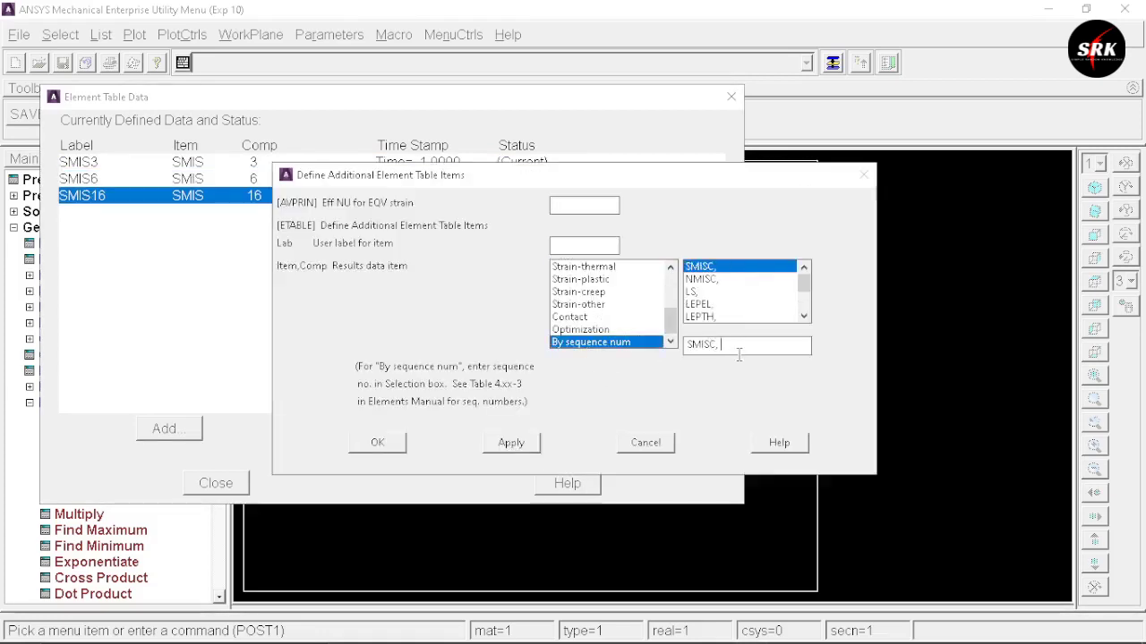
click(381, 447)
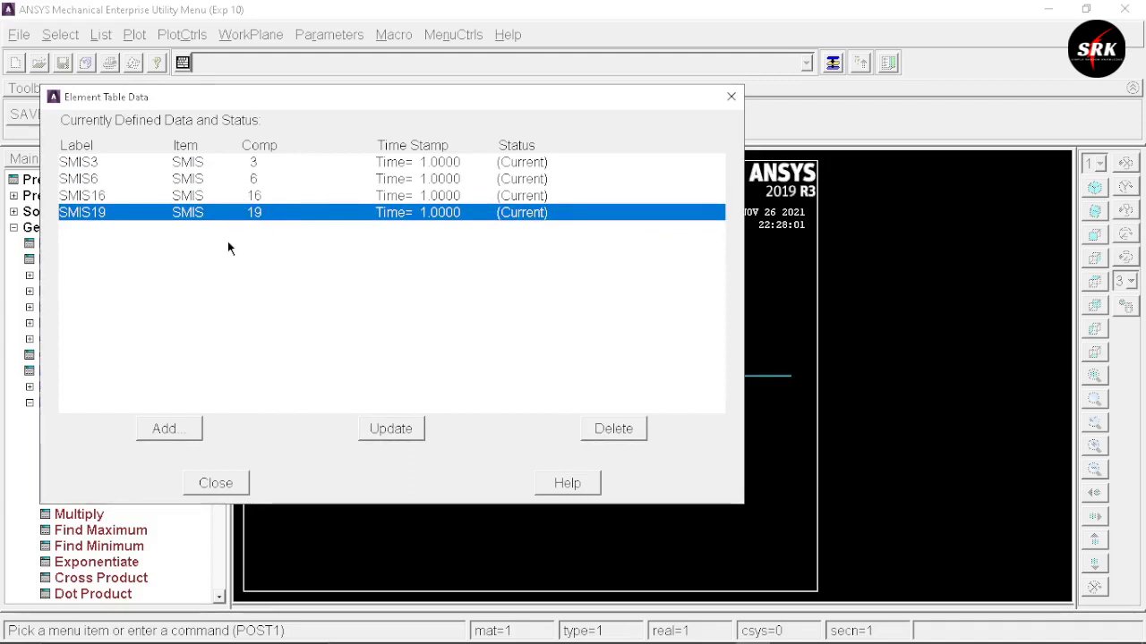
click(218, 486)
click(84, 403)
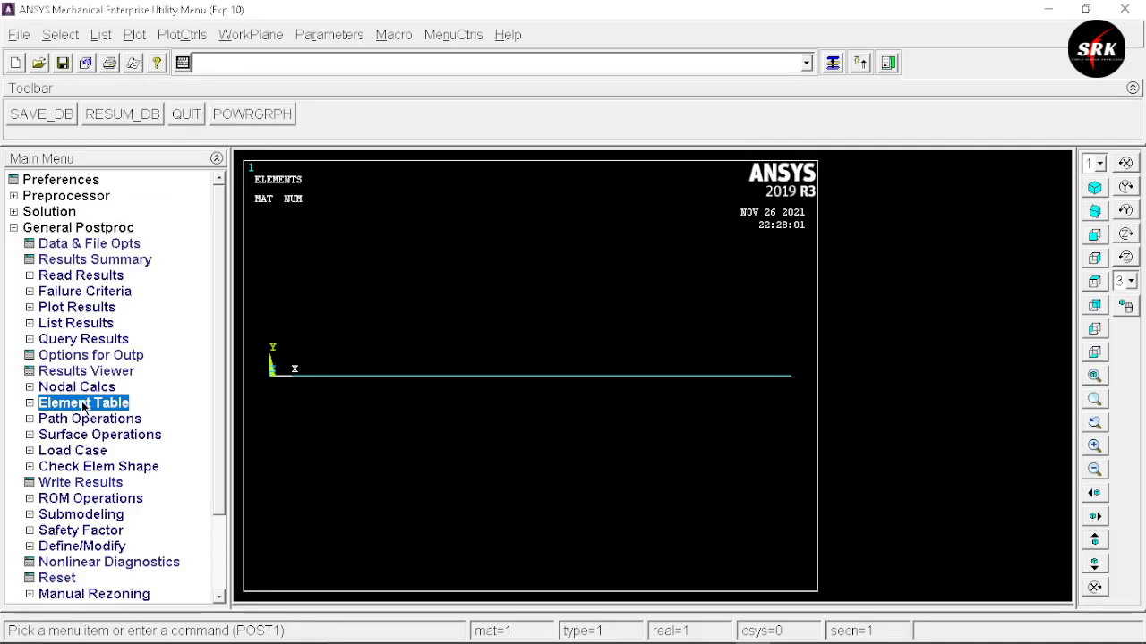
Plot the SMIS3/SMIS16 line element result as the bending moment diagram (−1470 to 1470)
click(74, 307)
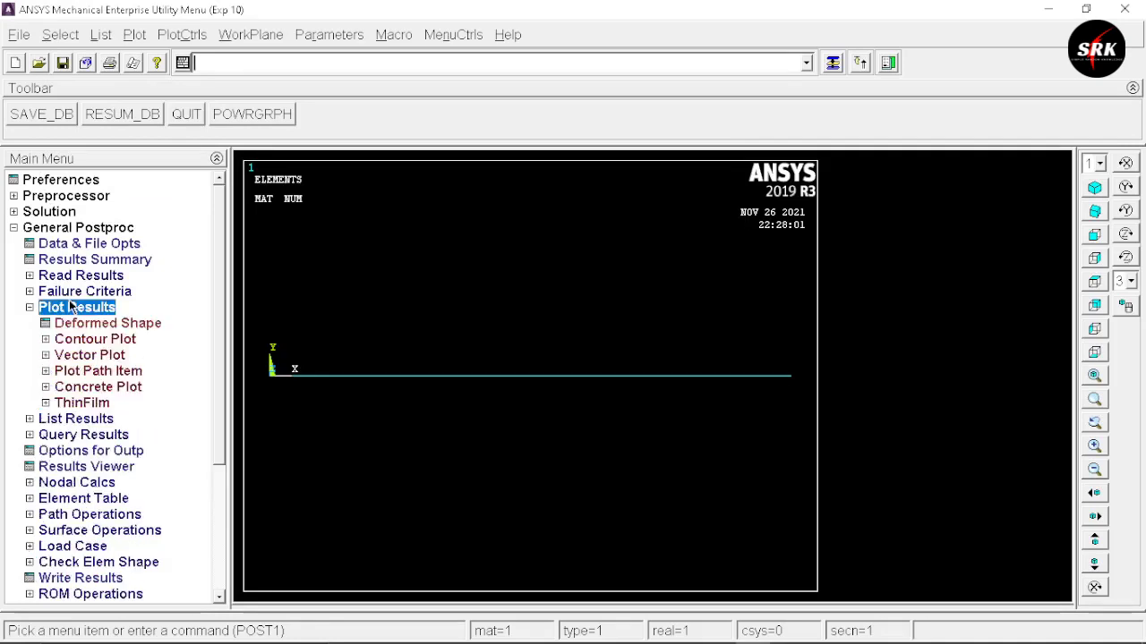
click(69, 339)
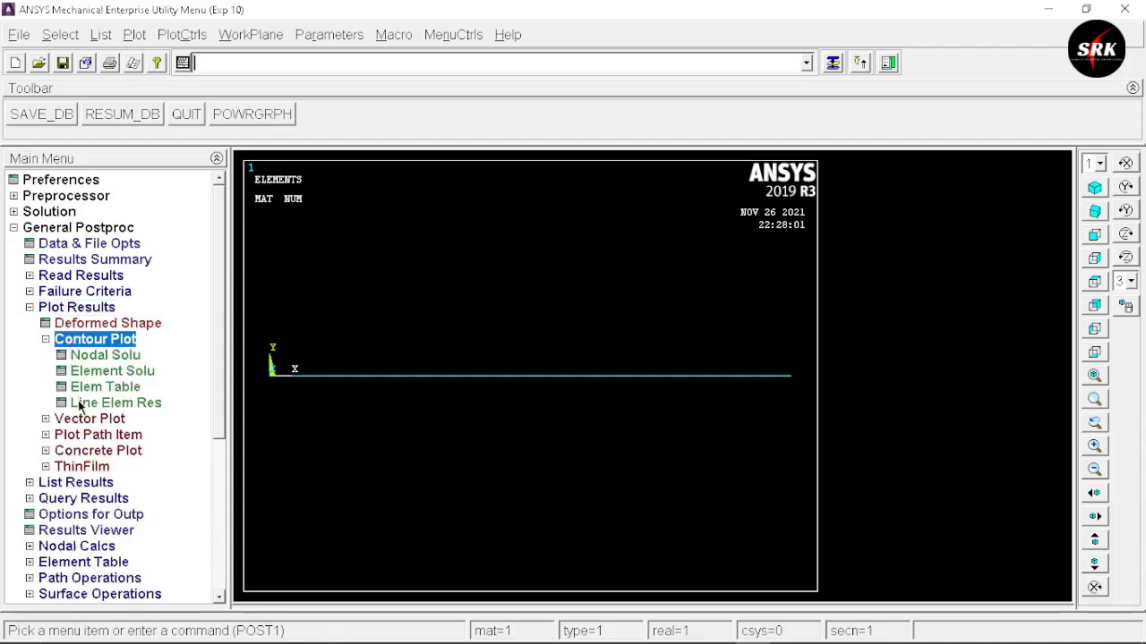
click(79, 404)
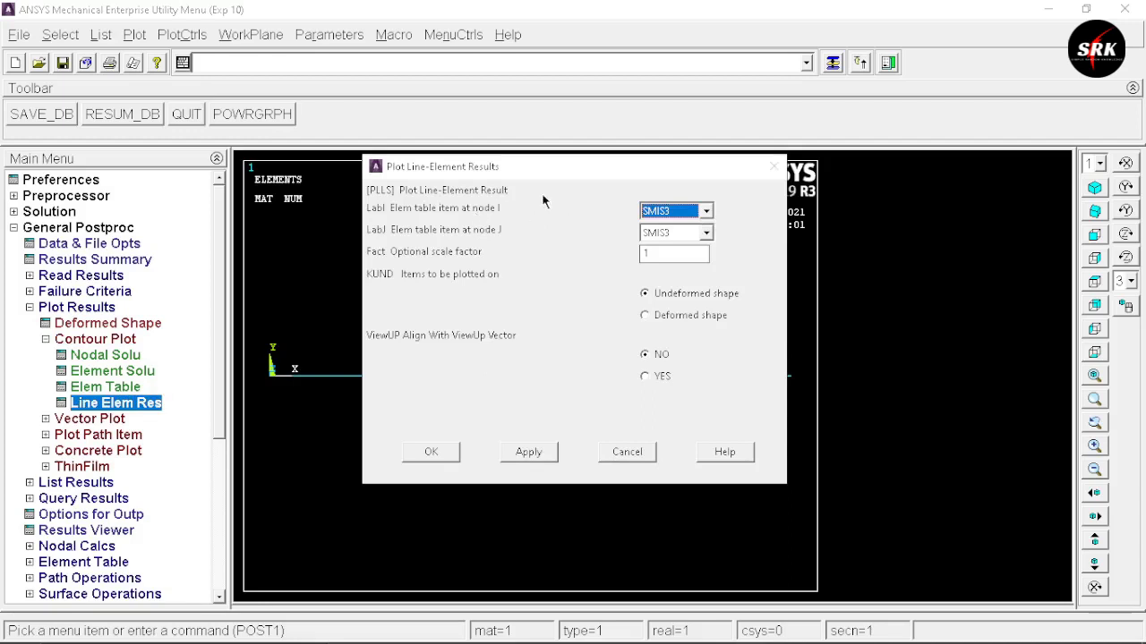
click(704, 234)
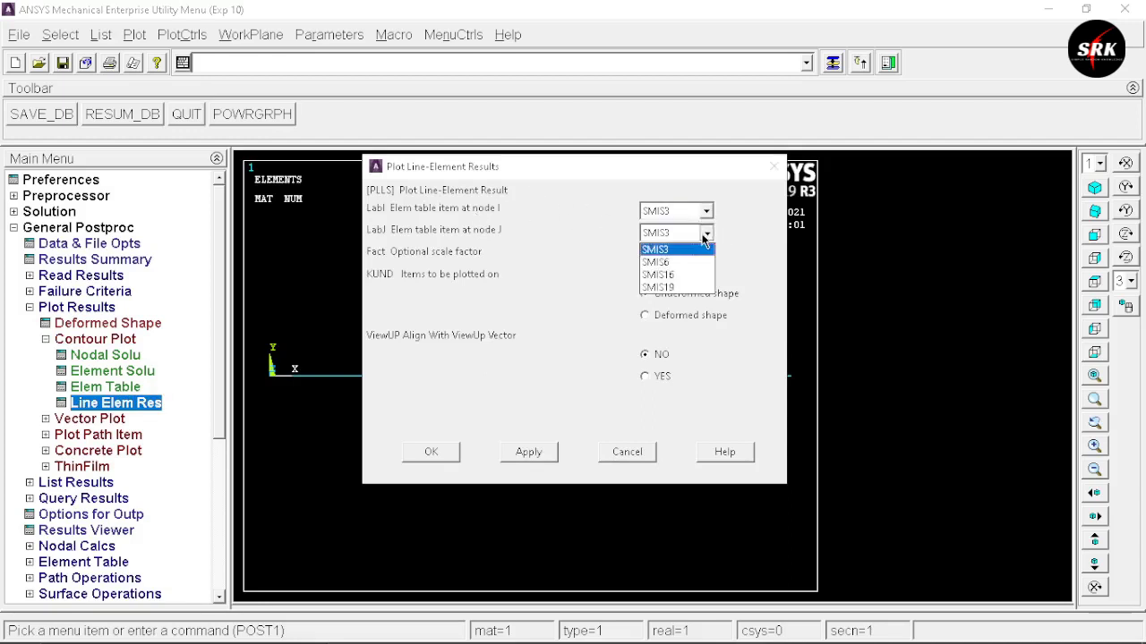
click(681, 274)
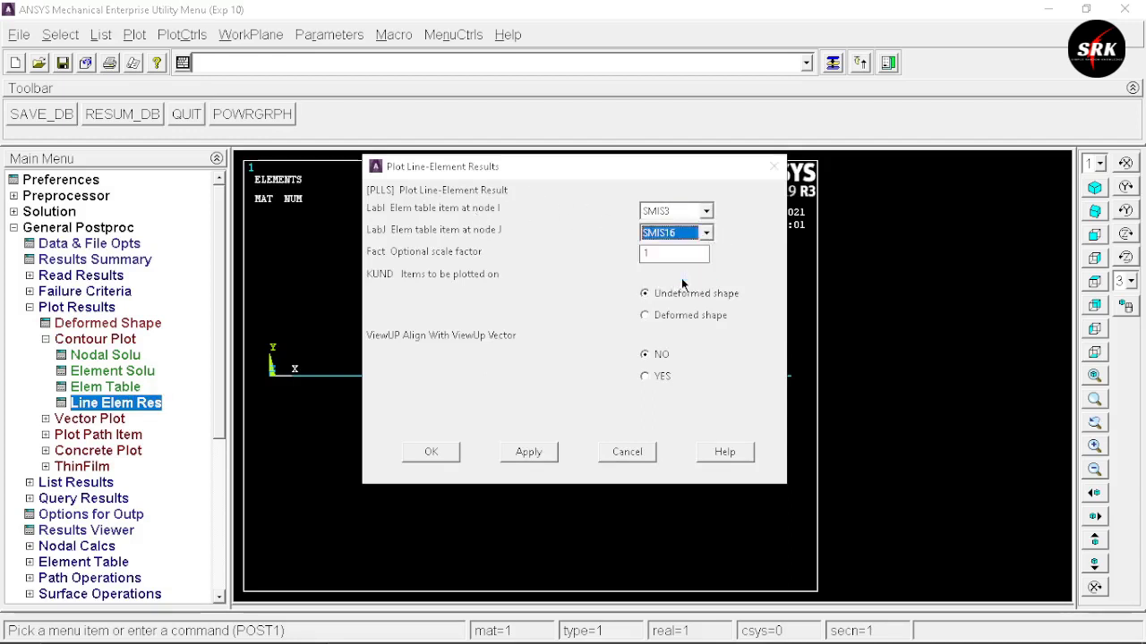
click(433, 452)
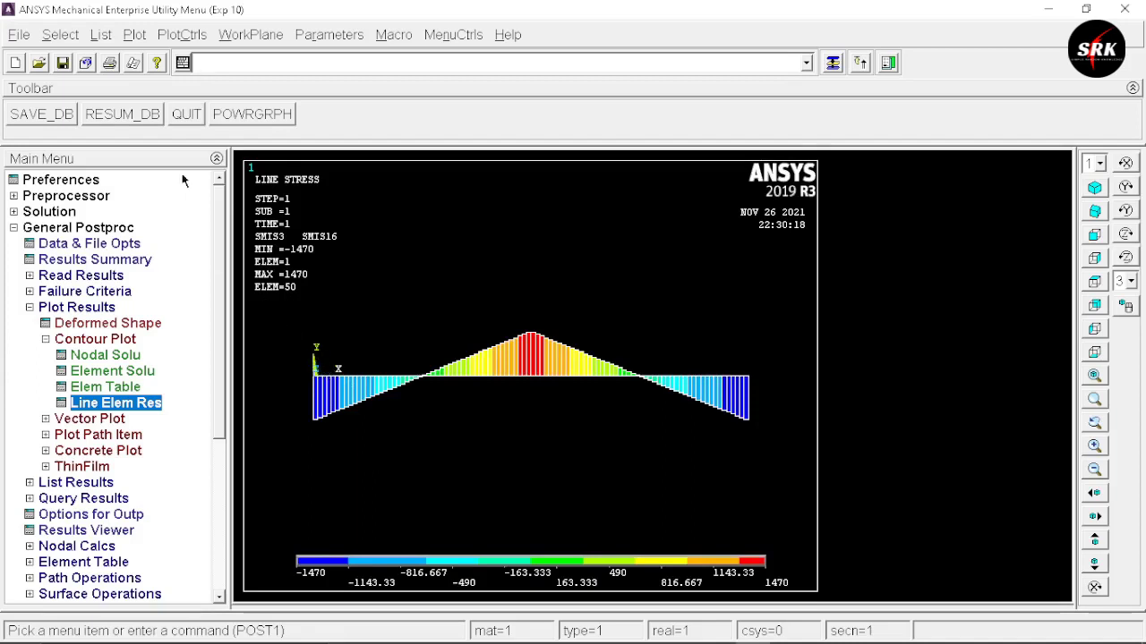
Save the bending moment plot as a JPEG hard copy file
click(179, 35)
mouse_move(212, 328)
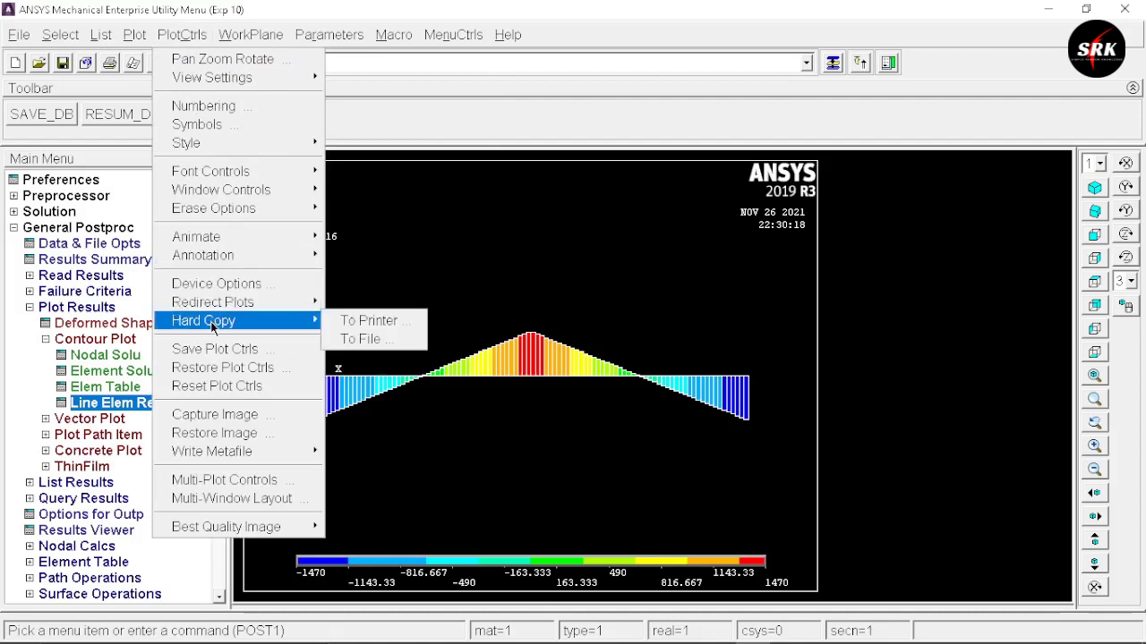
click(378, 338)
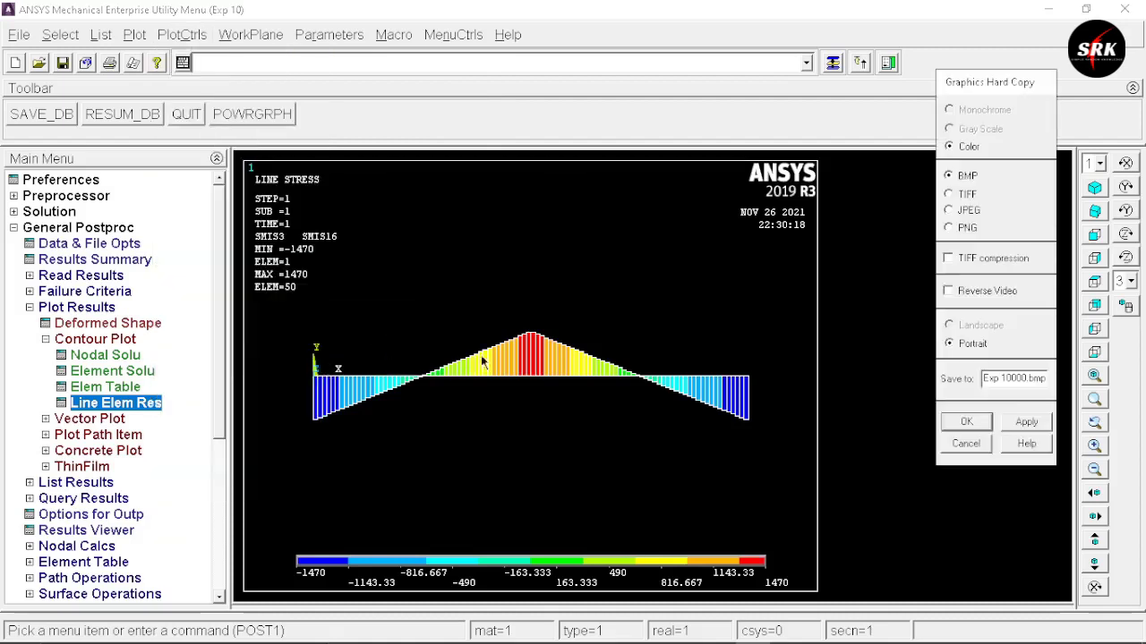
click(970, 214)
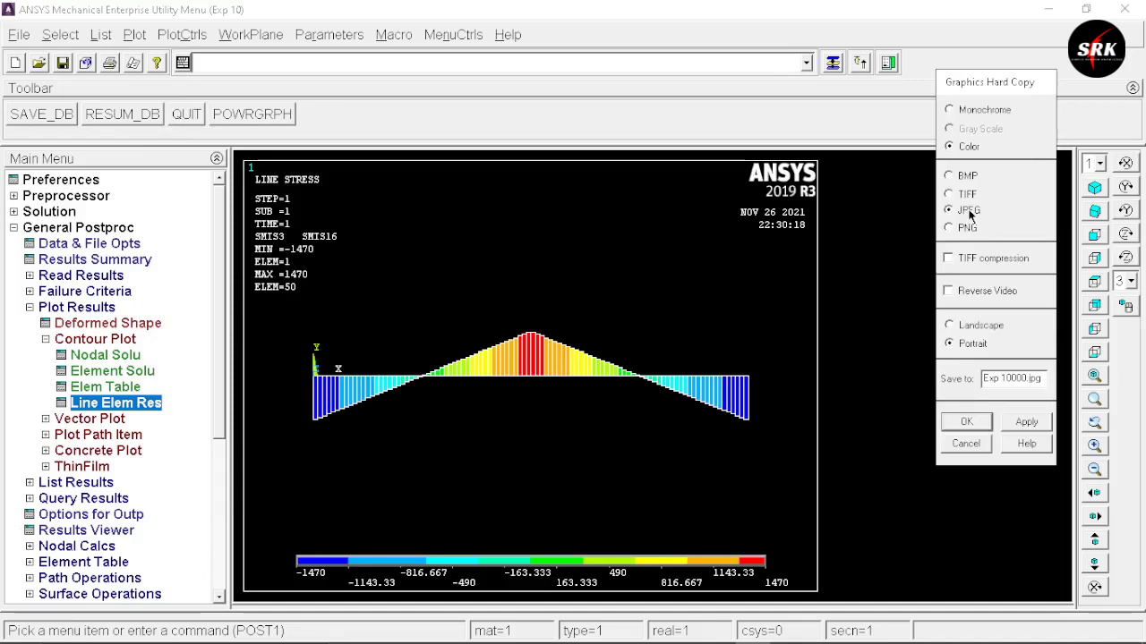
click(963, 425)
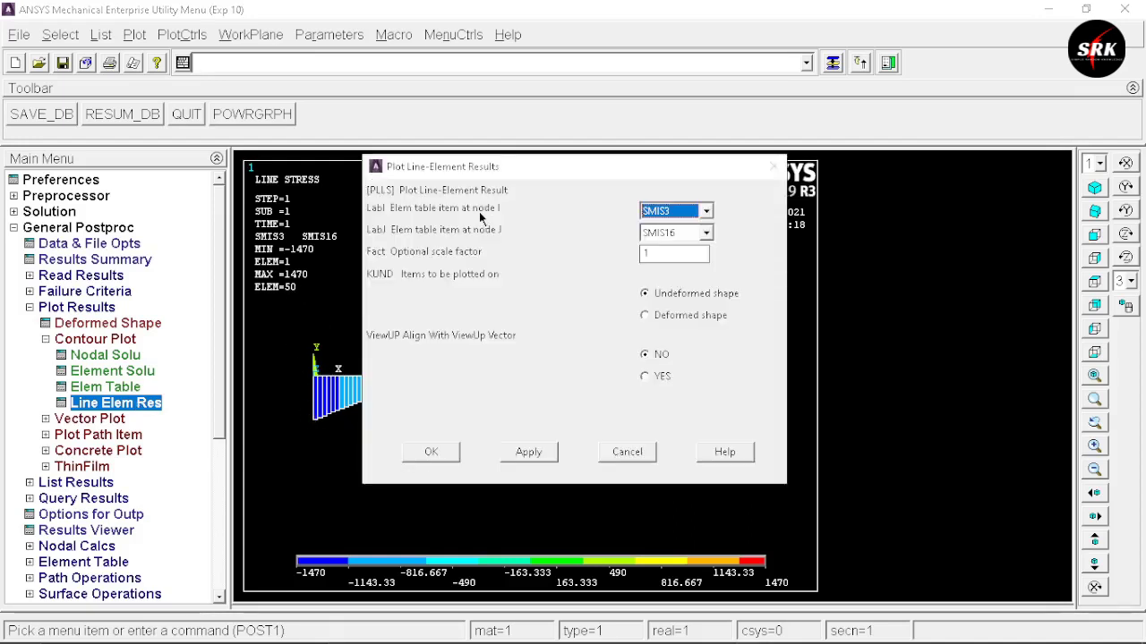
Plot the SMIS6/SMIS19 line element result as the shear force diagram (−500 to 500)
click(706, 212)
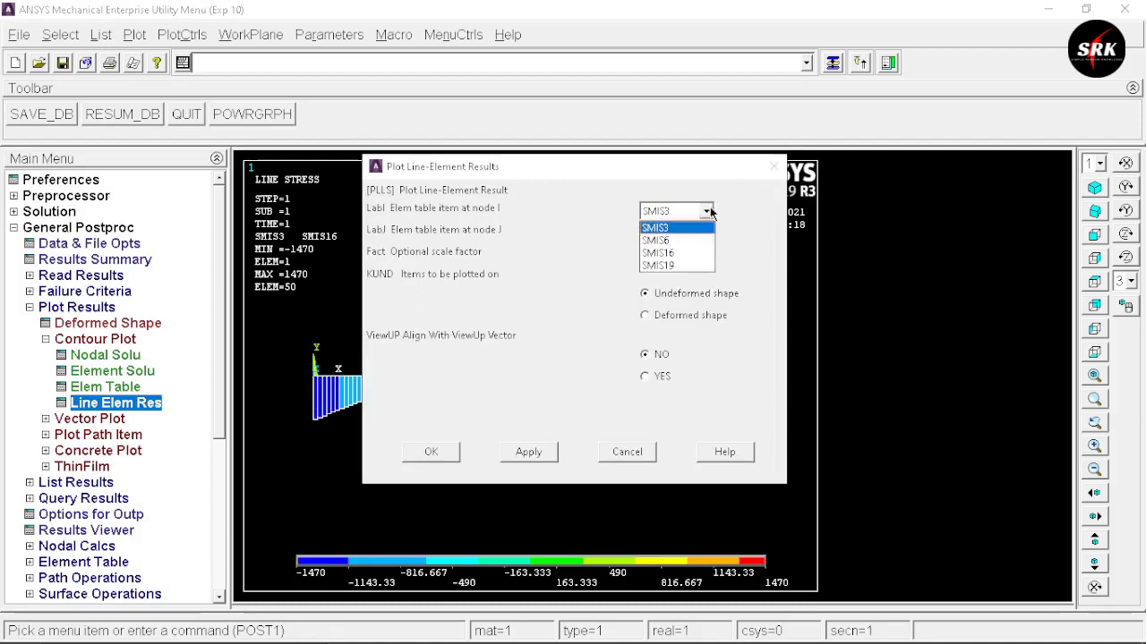
click(669, 239)
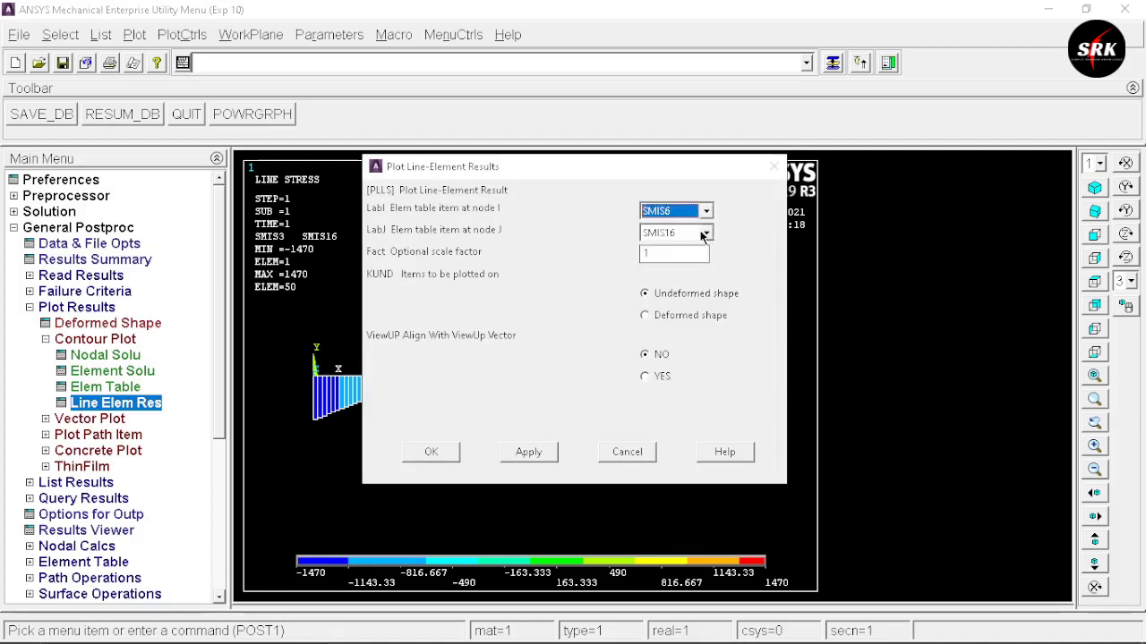
click(705, 233)
click(652, 290)
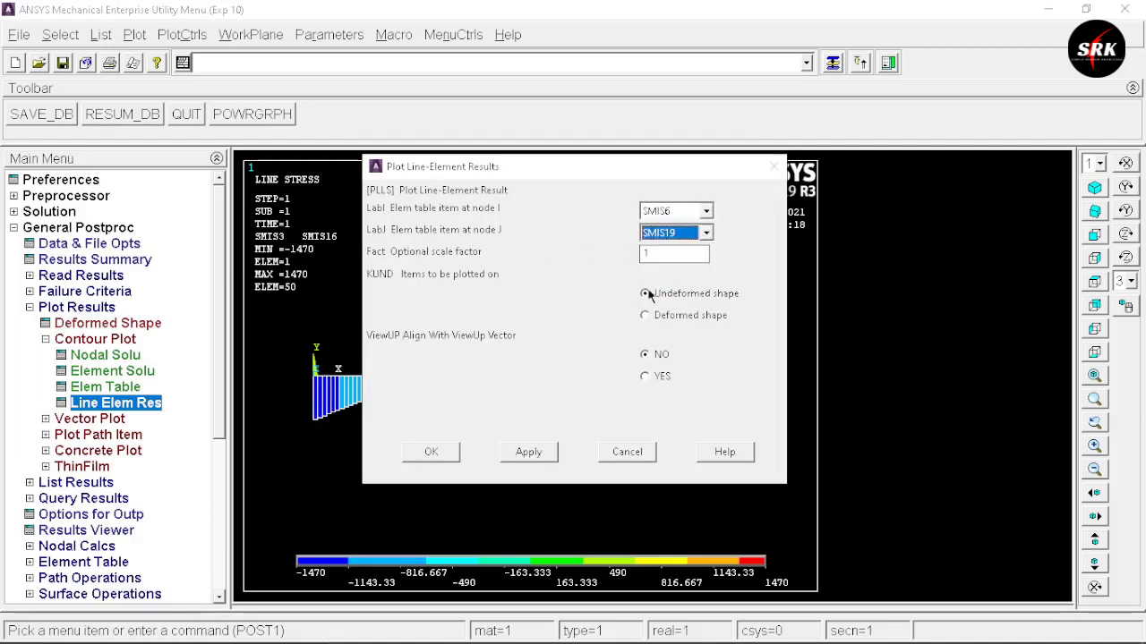
click(431, 453)
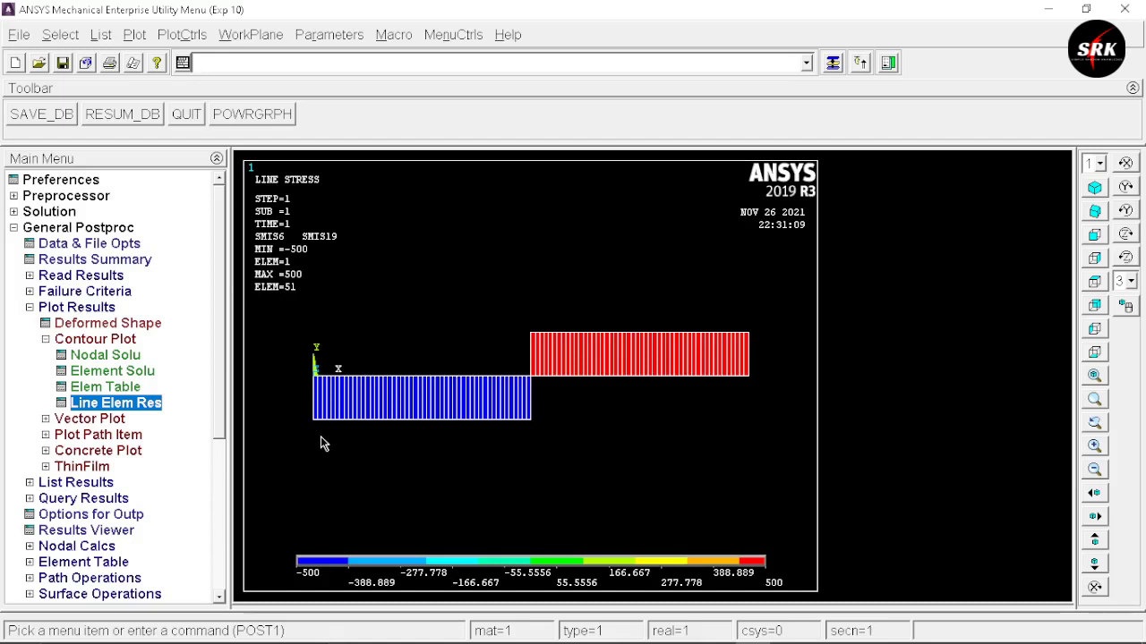
Save the shear force plot as a JPEG hard copy file
click(181, 34)
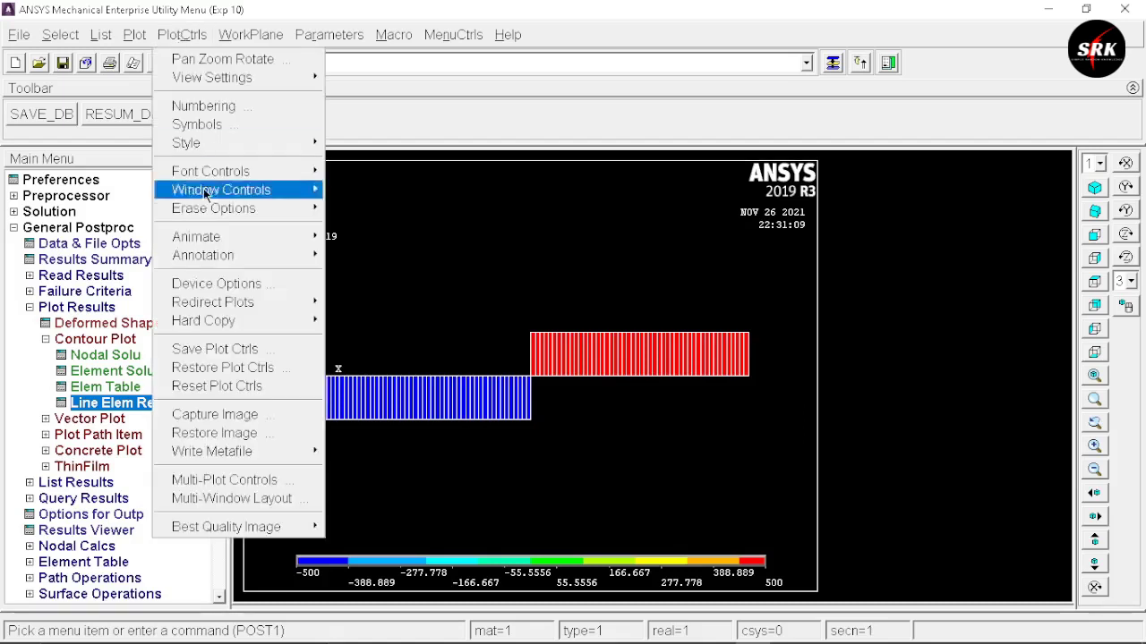
mouse_move(246, 320)
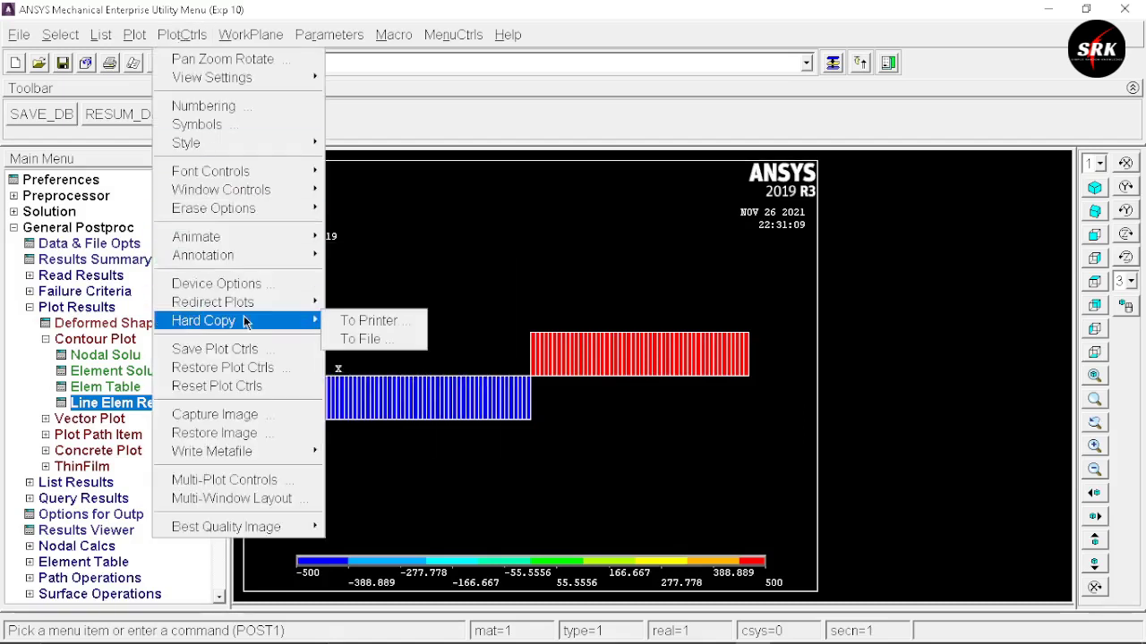
click(360, 337)
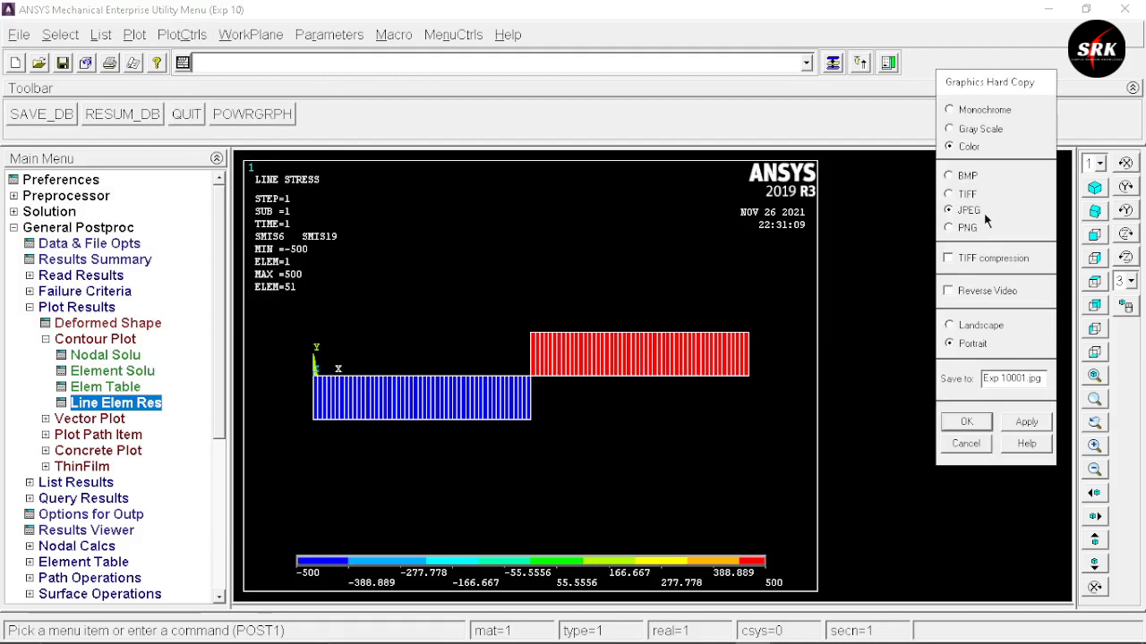
click(966, 422)
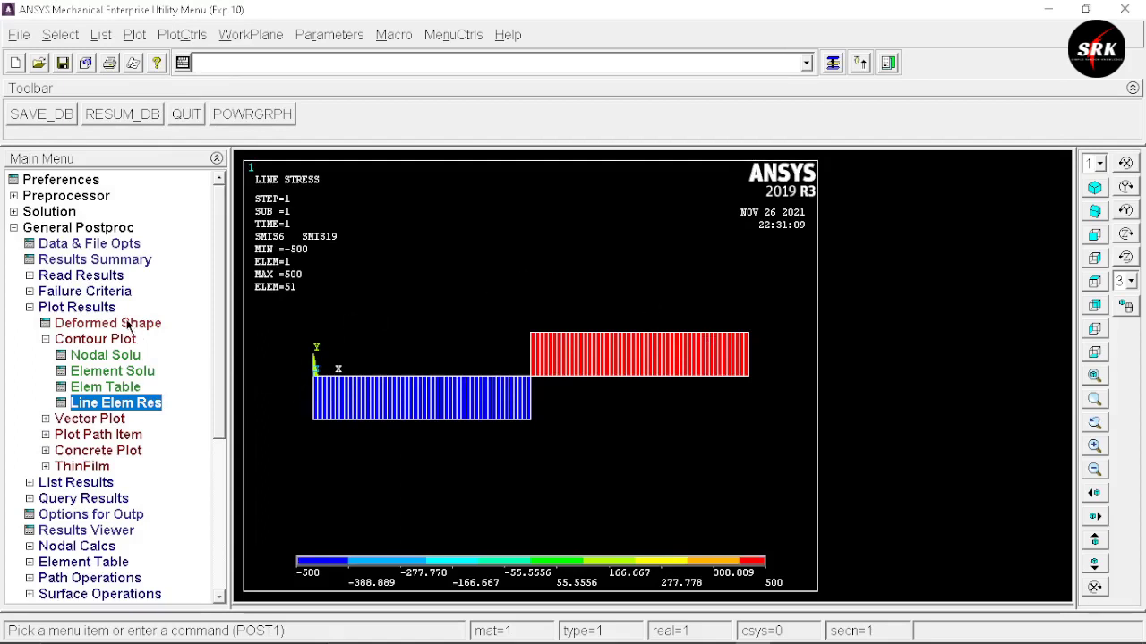
Plot the deformed beam over its undeformed outline, showing DMX = .558E-06
click(129, 324)
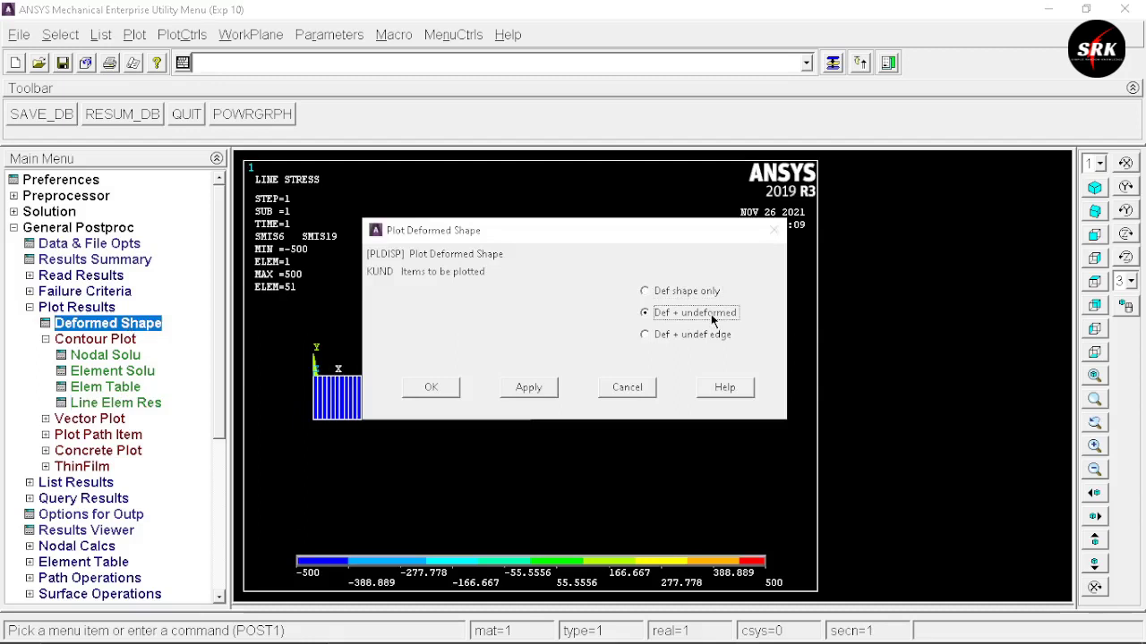
click(428, 389)
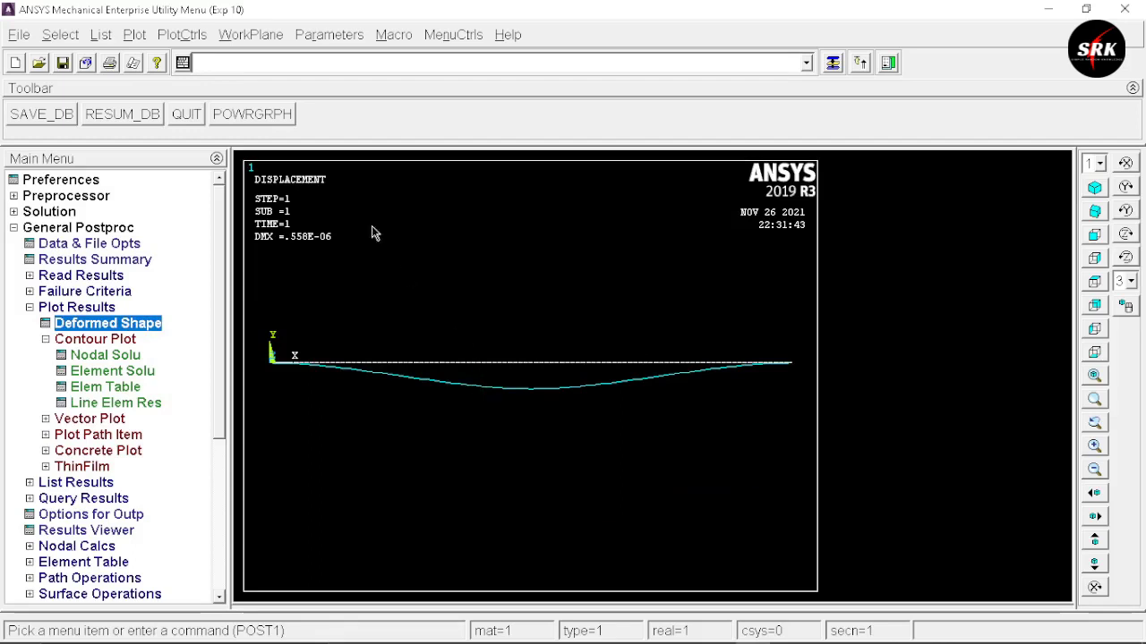
click(184, 34)
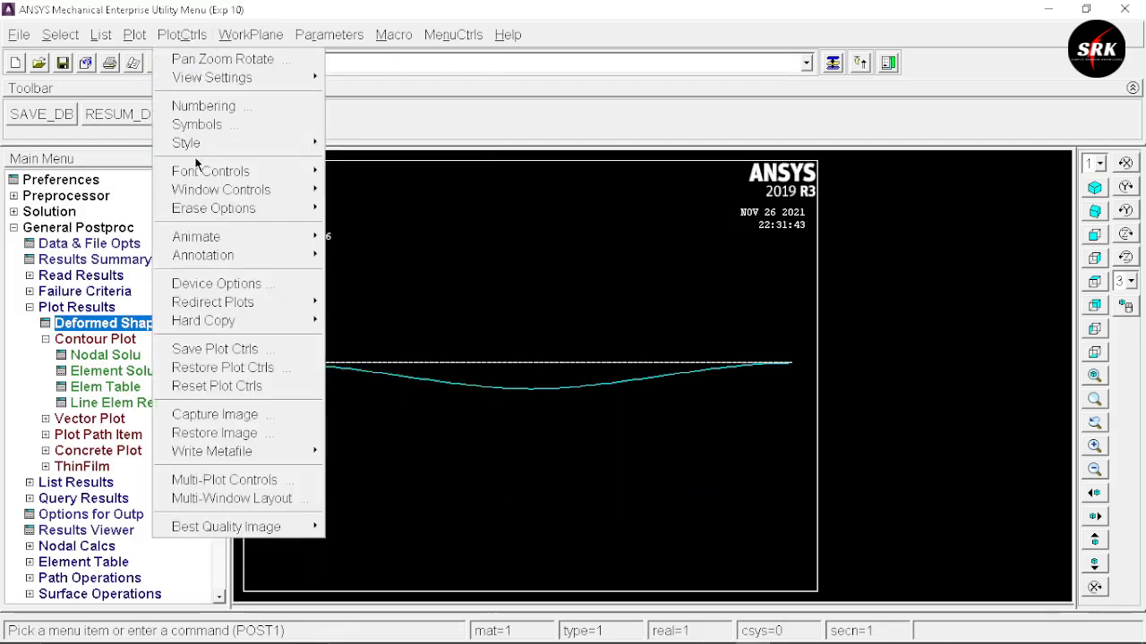
Turn /ESHAPE on to show real rectangular cross-sections and view the beam isometrically
mouse_move(205, 153)
click(355, 162)
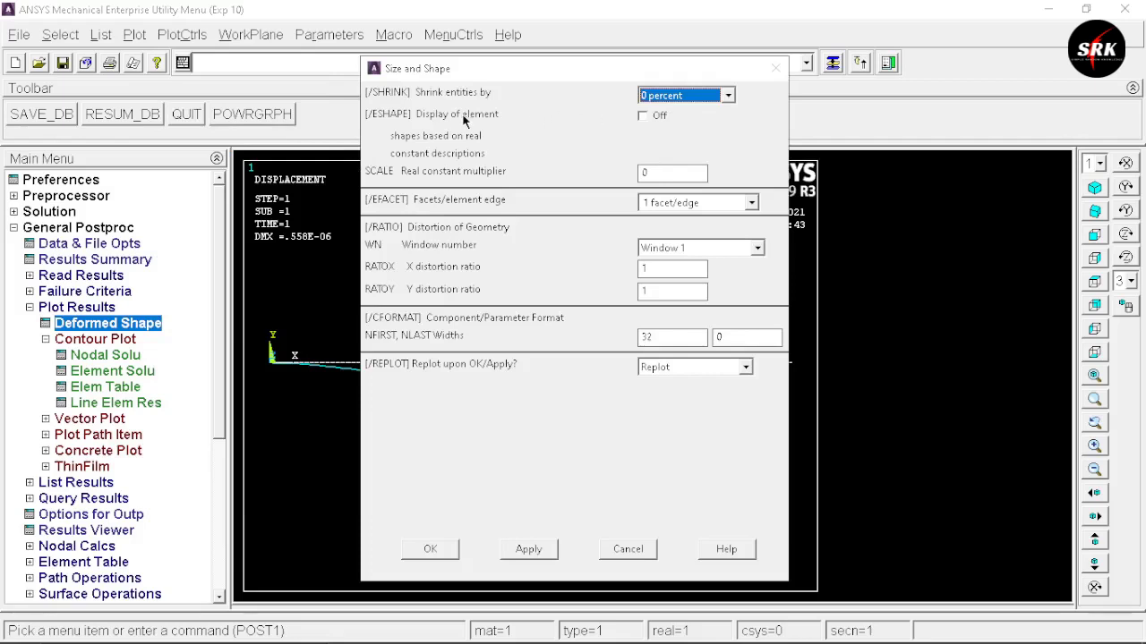
click(643, 116)
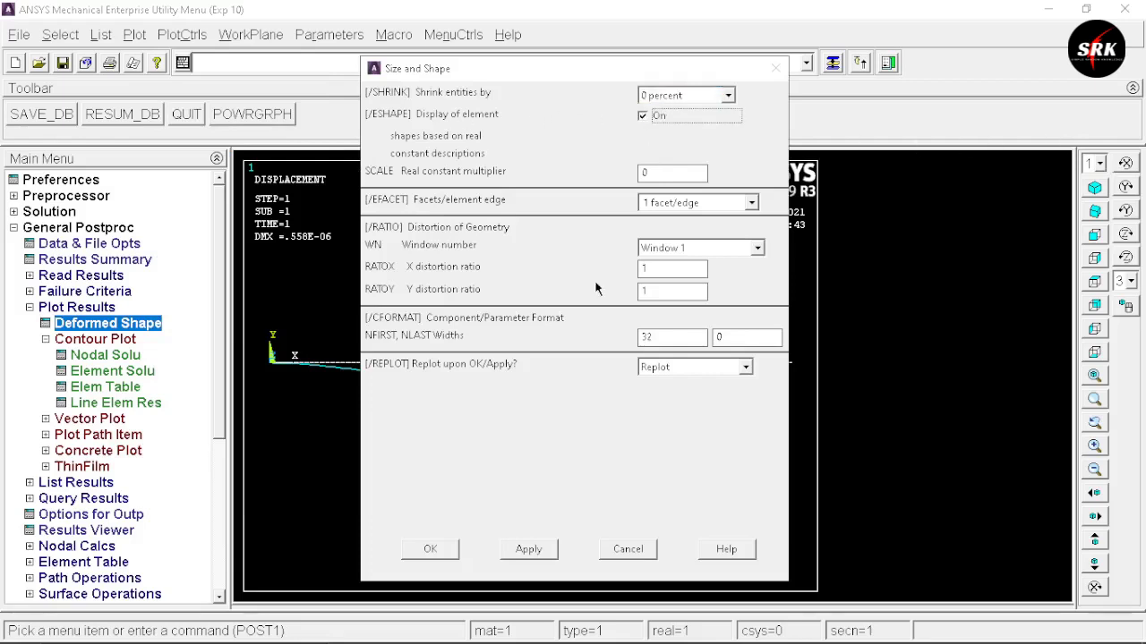
click(431, 546)
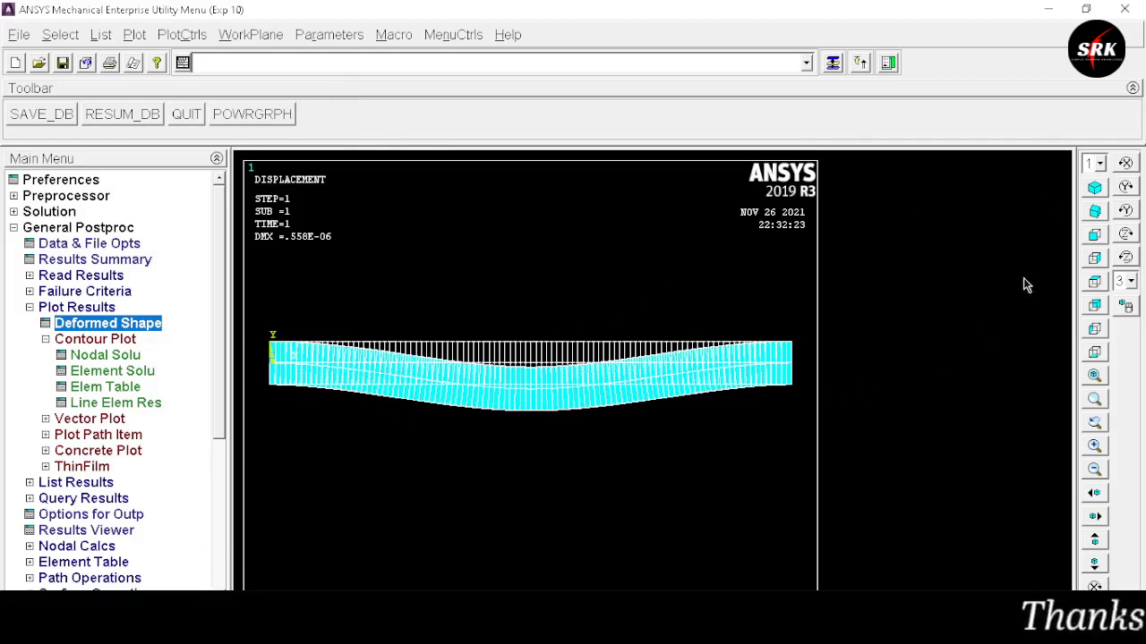
click(1091, 186)
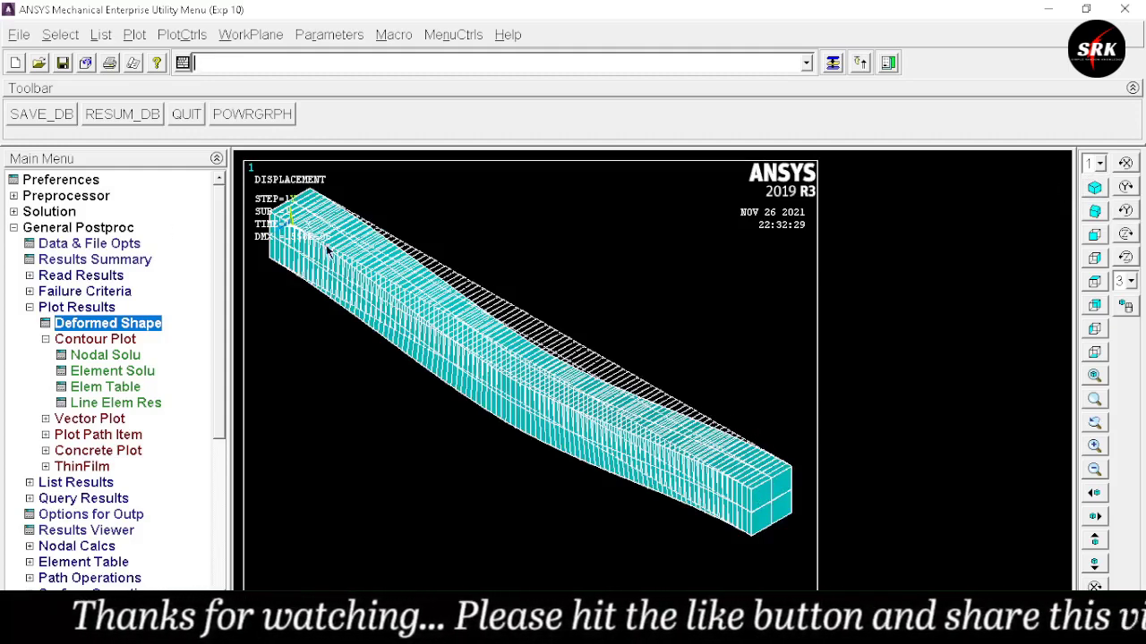
Animate the deformed plus undeformed shape with 10 frames and 0.5 s delay
click(170, 34)
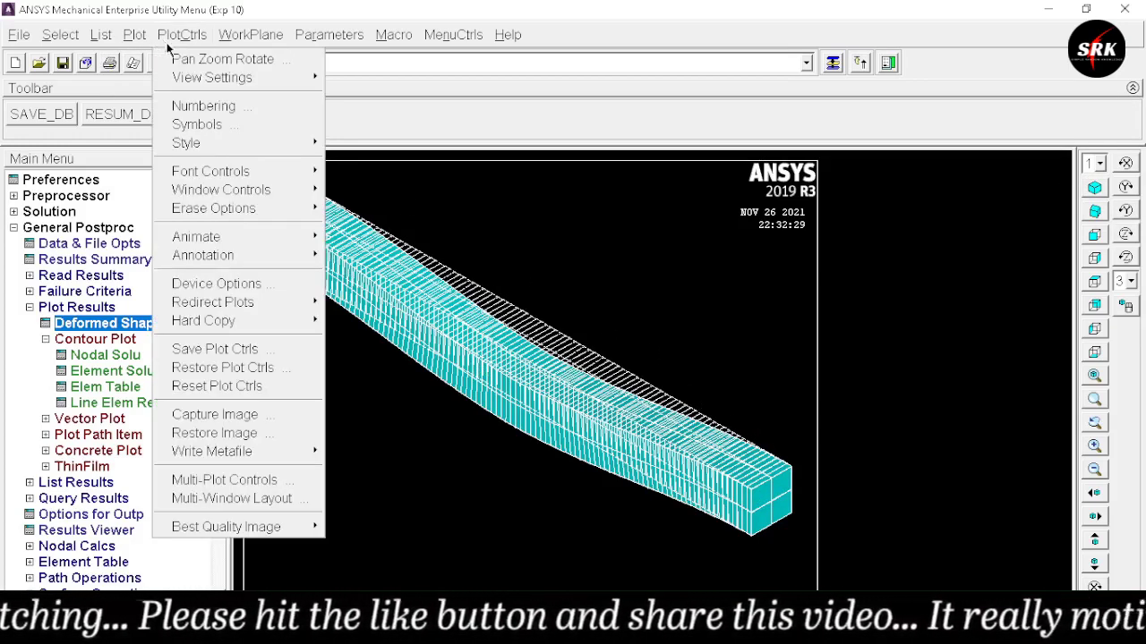
mouse_move(268, 236)
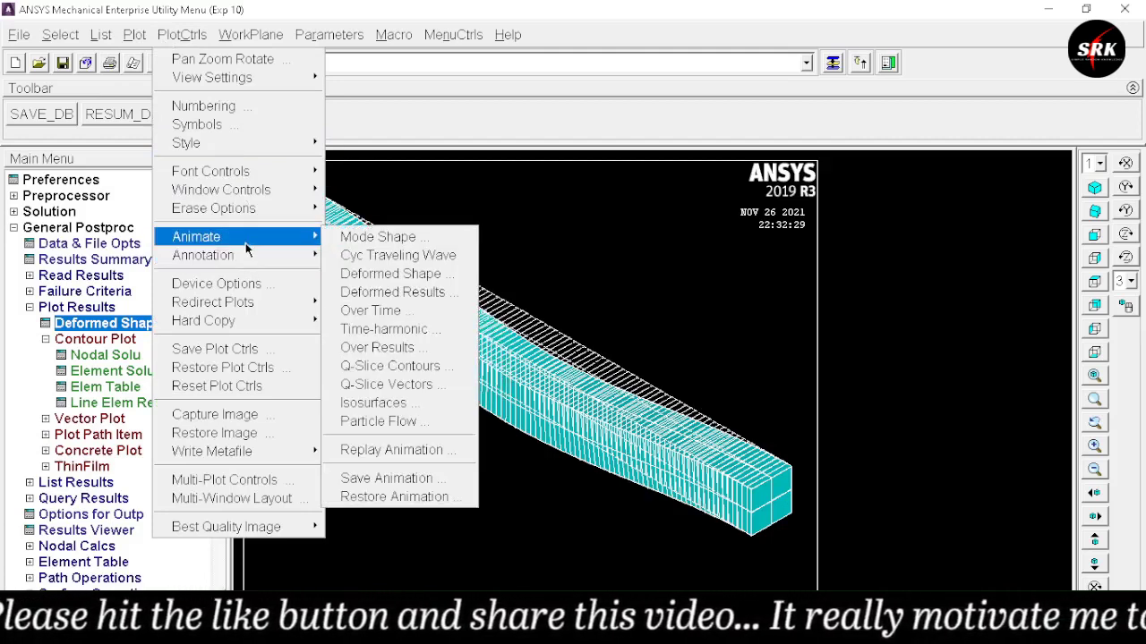
click(392, 273)
click(660, 340)
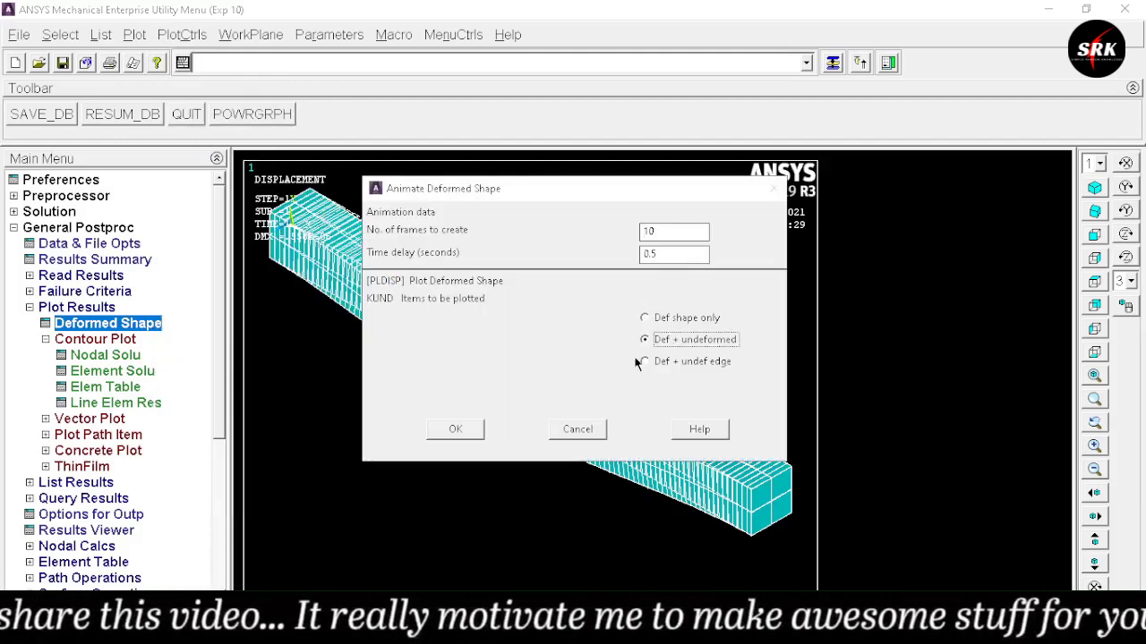
click(456, 429)
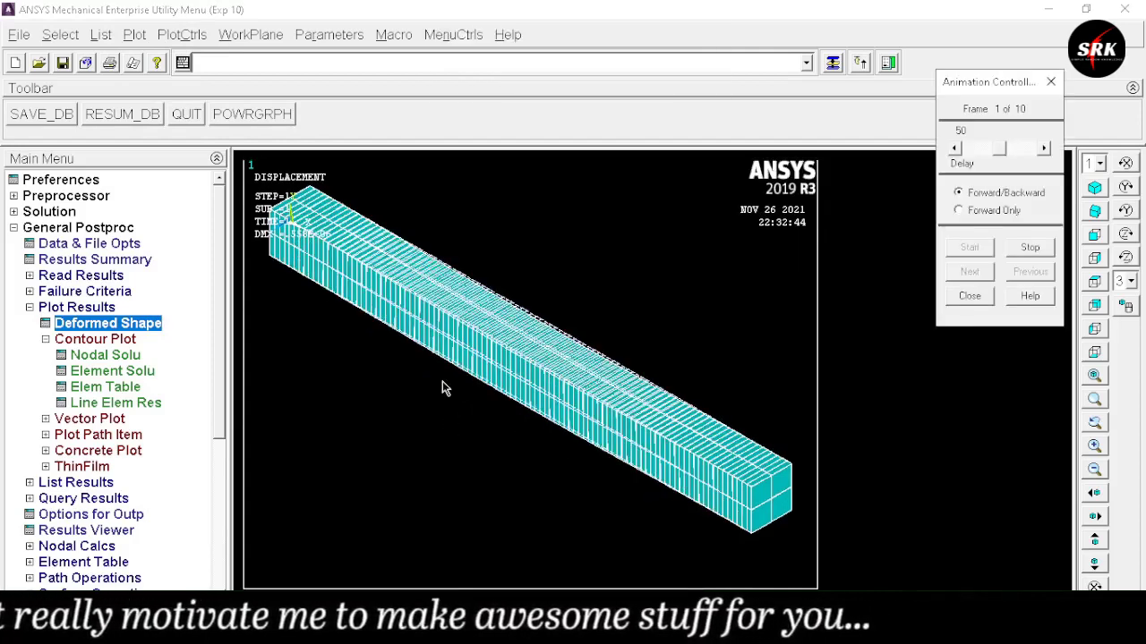